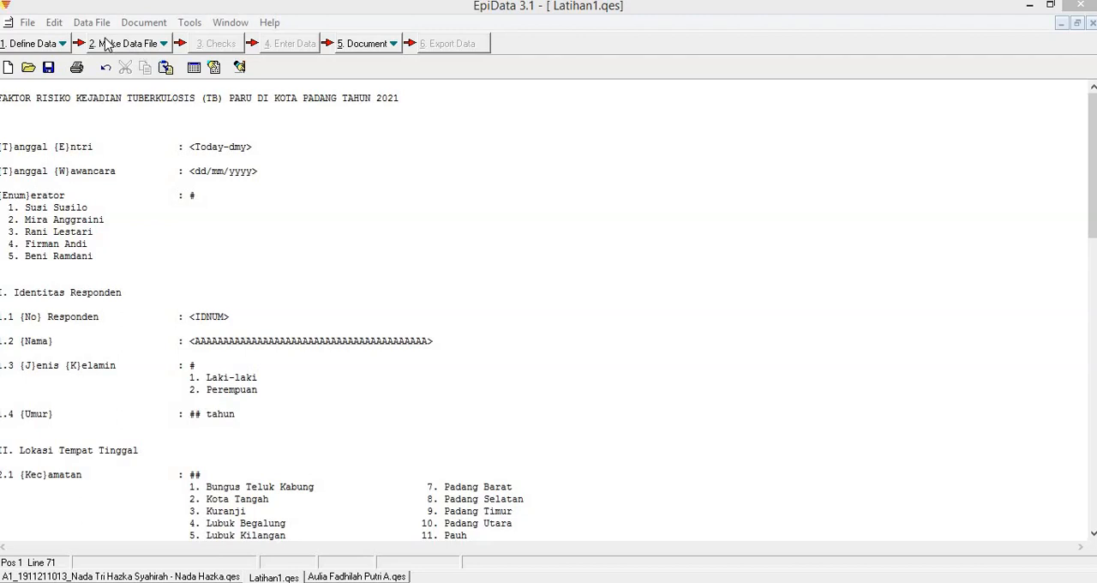
Preview the data form of the Latihan1 questionnaire, look through its fields, and close the preview.
left_click(118, 53)
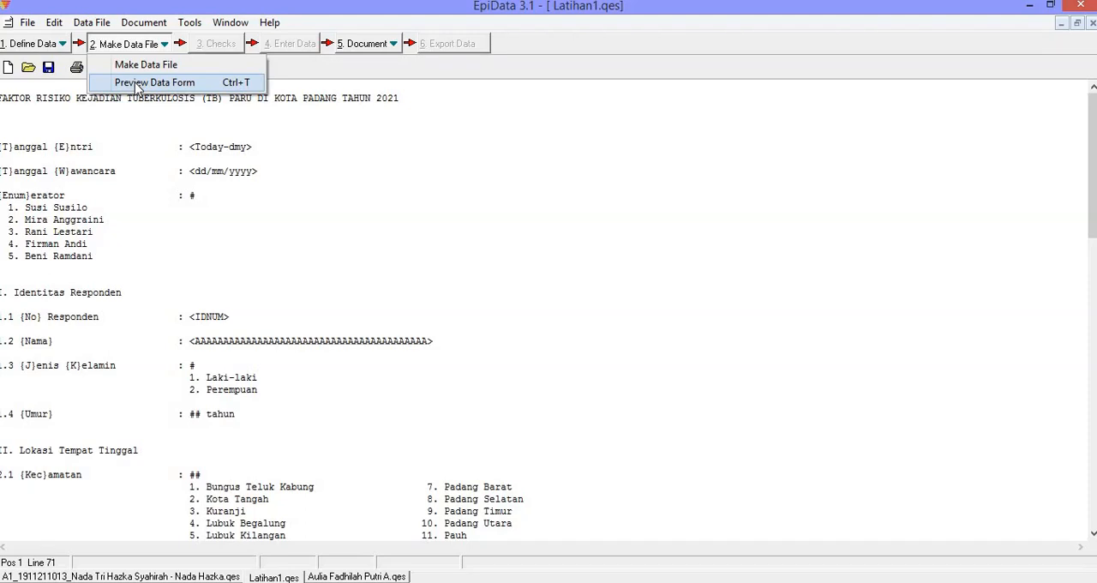
left_click(137, 84)
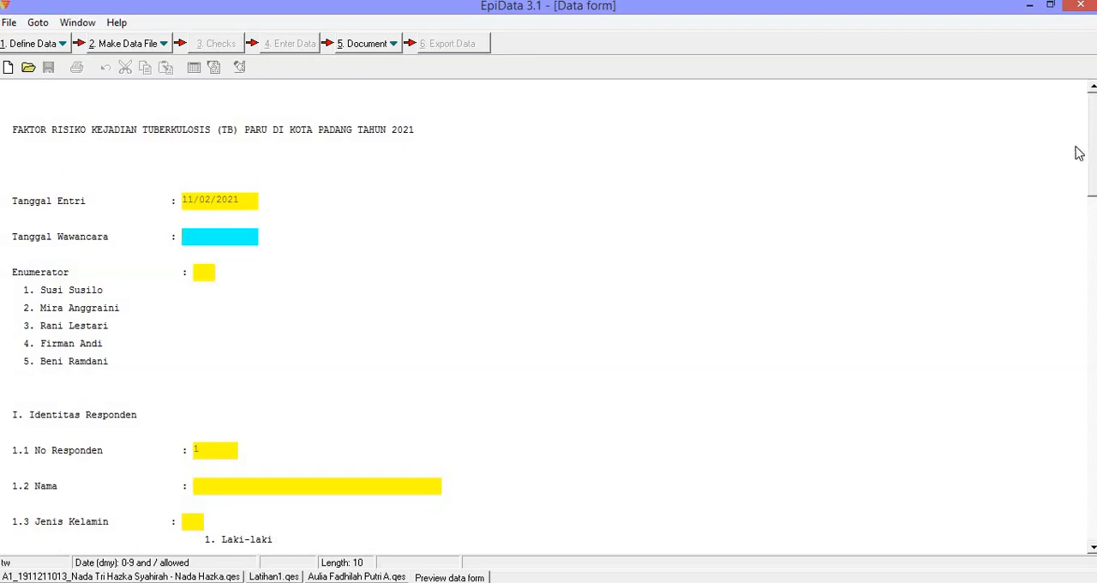
left_click_drag(1093, 133, 1088, 101)
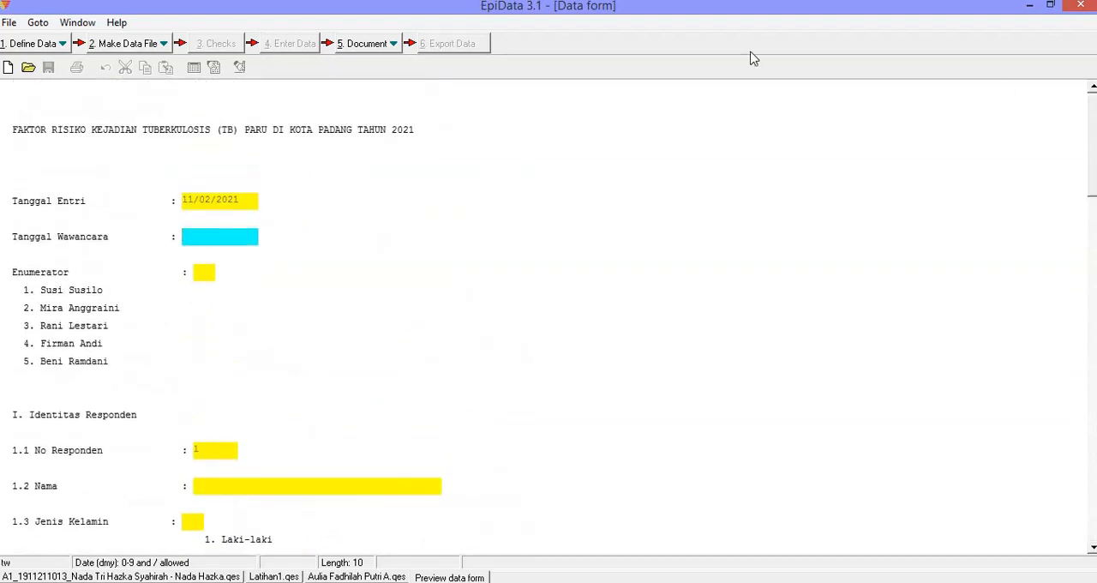
left_click(9, 23)
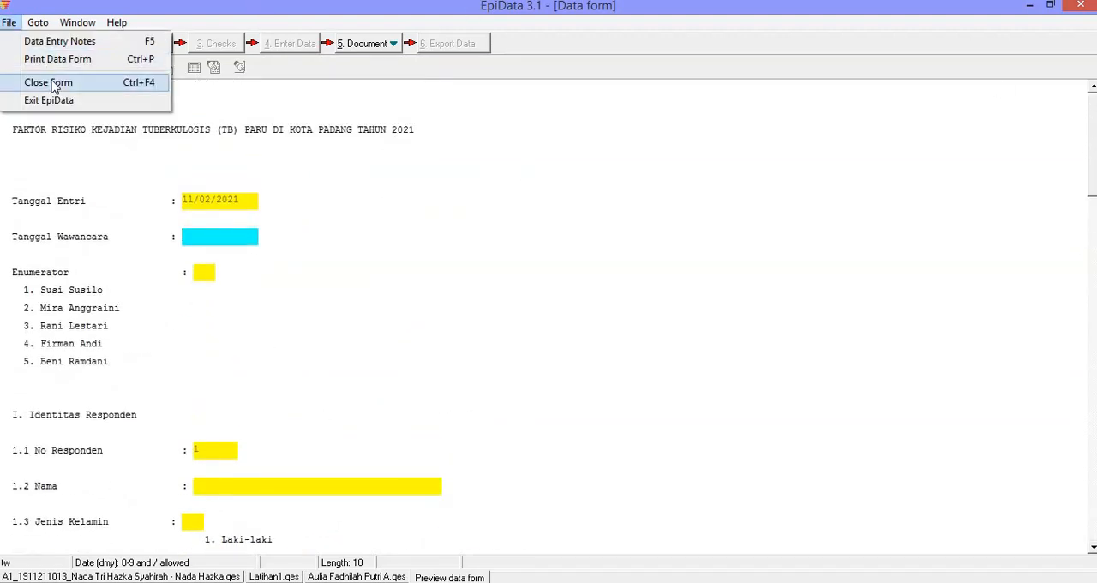
left_click(52, 81)
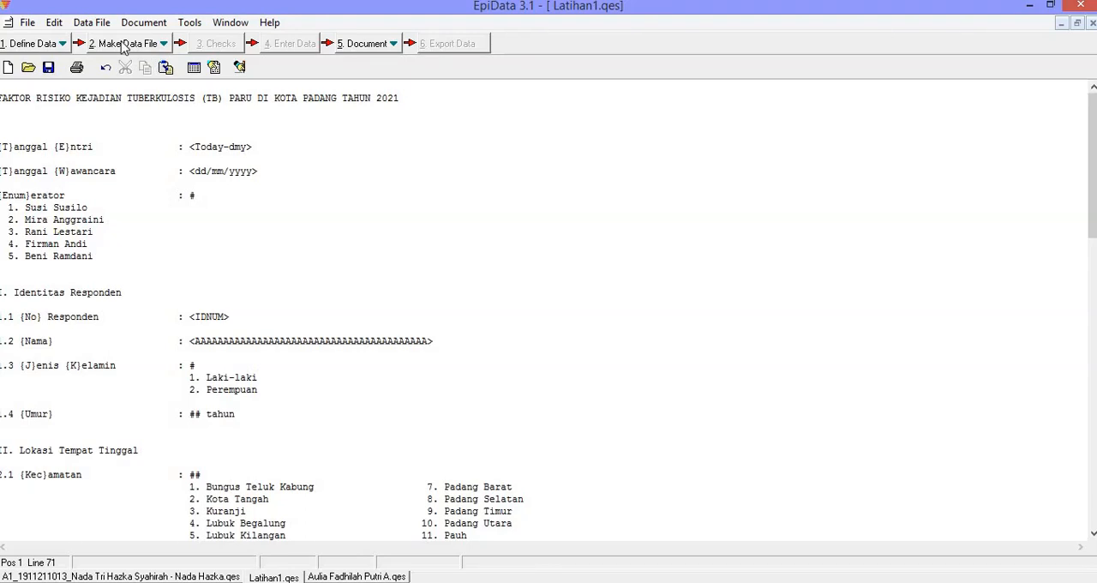
Create the data file Latihan1.rec from Latihan1.qes, checking both file paths in the 4. Add Checks folder.
left_click(124, 45)
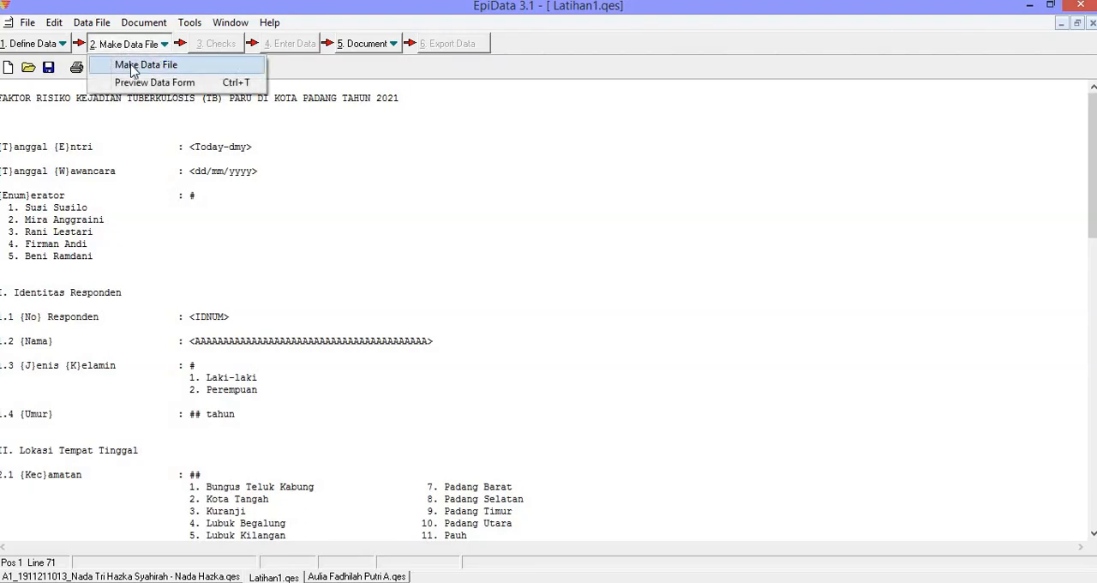
left_click(133, 66)
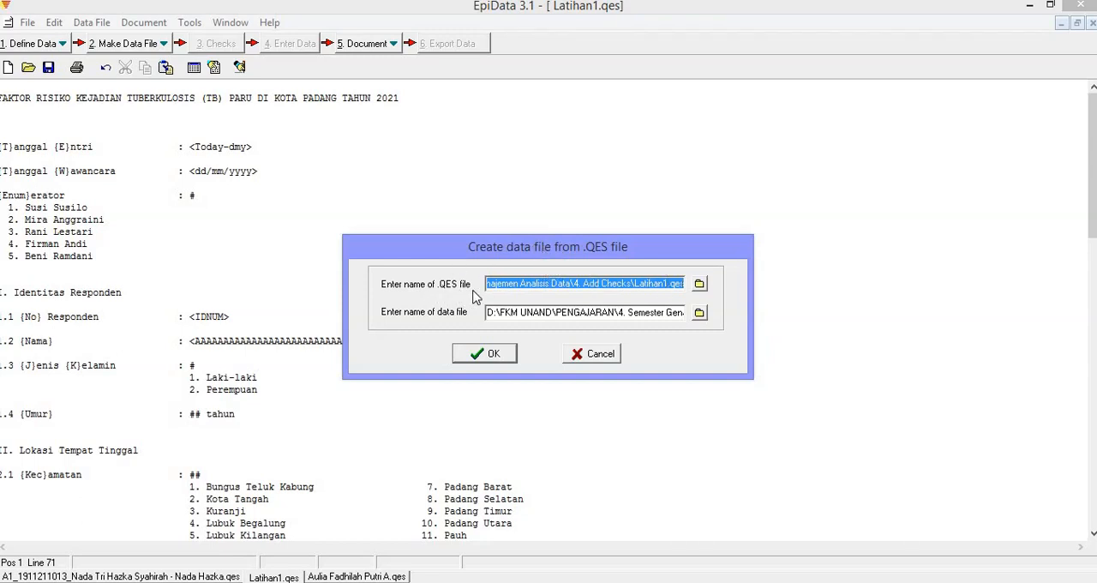
left_click(676, 286)
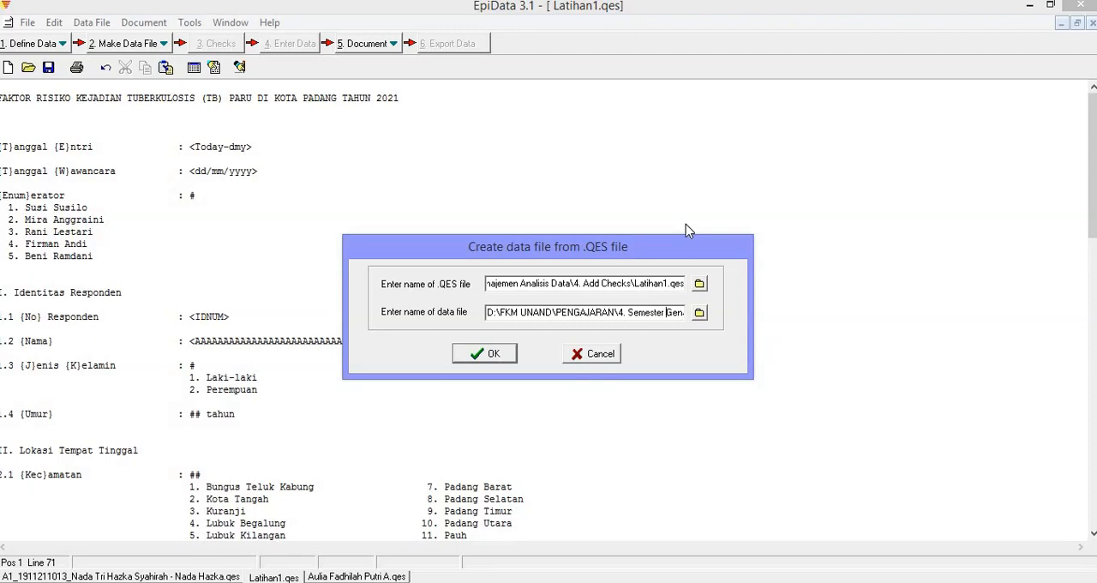
key("Right")
key("Right")
key("Right")
key("Right")
key("Right")
key("Right")
key("Right")
key("Right")
key("Right")
key("Right")
key("Right")
key("Right")
key("Right")
key("Right")
key("Right")
key("Right")
key("Right")
key("Right")
key("Right")
key("Right")
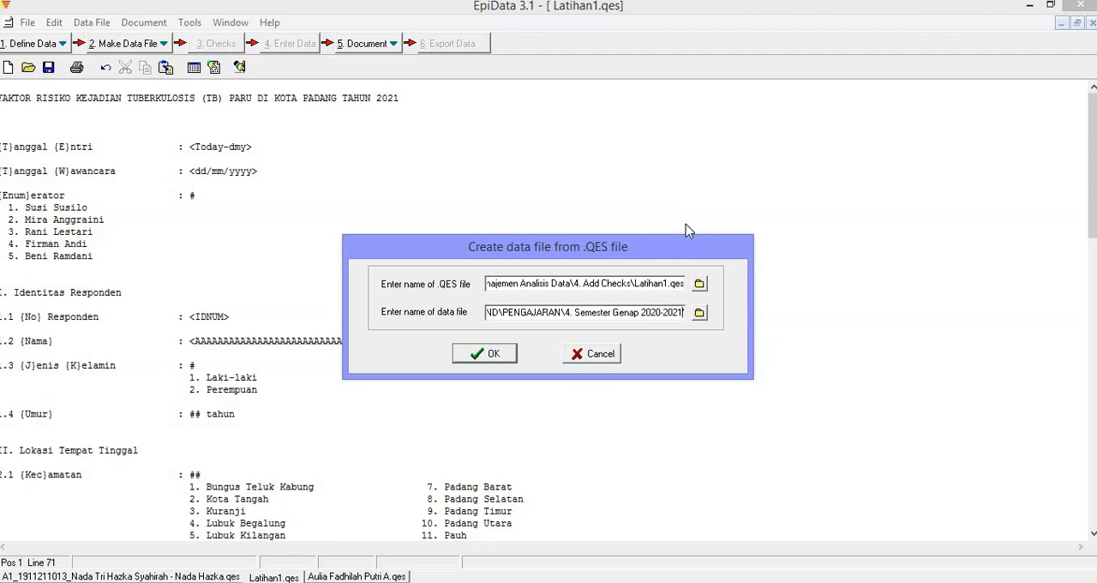
key("Right")
key("Right")
key("Right")
key("Right")
key("Right")
key("Right")
key("Right")
key("Right")
key("Right")
key("Right")
key("Right")
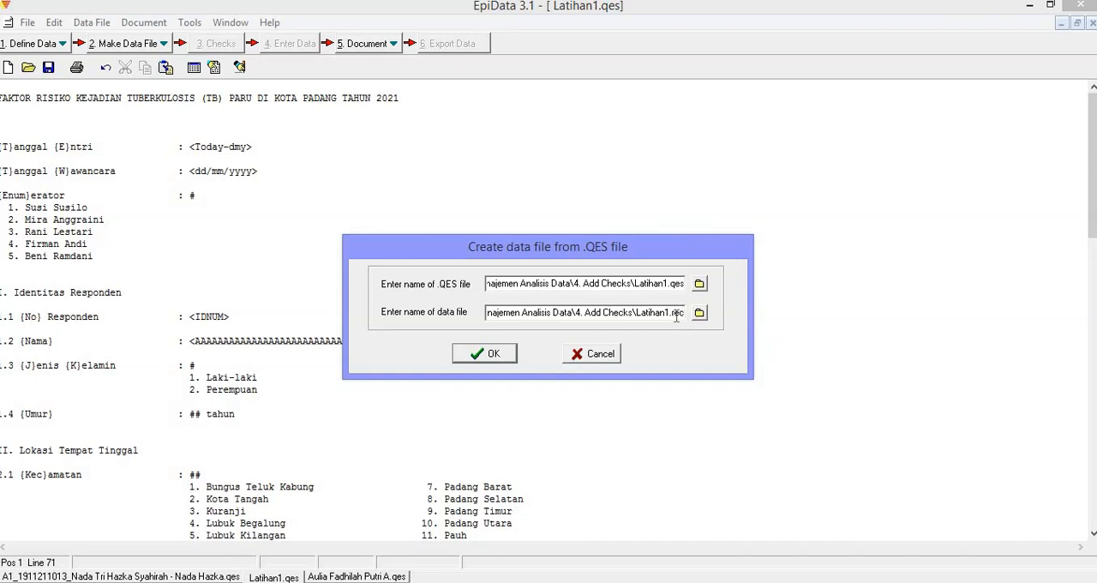
left_click(477, 355)
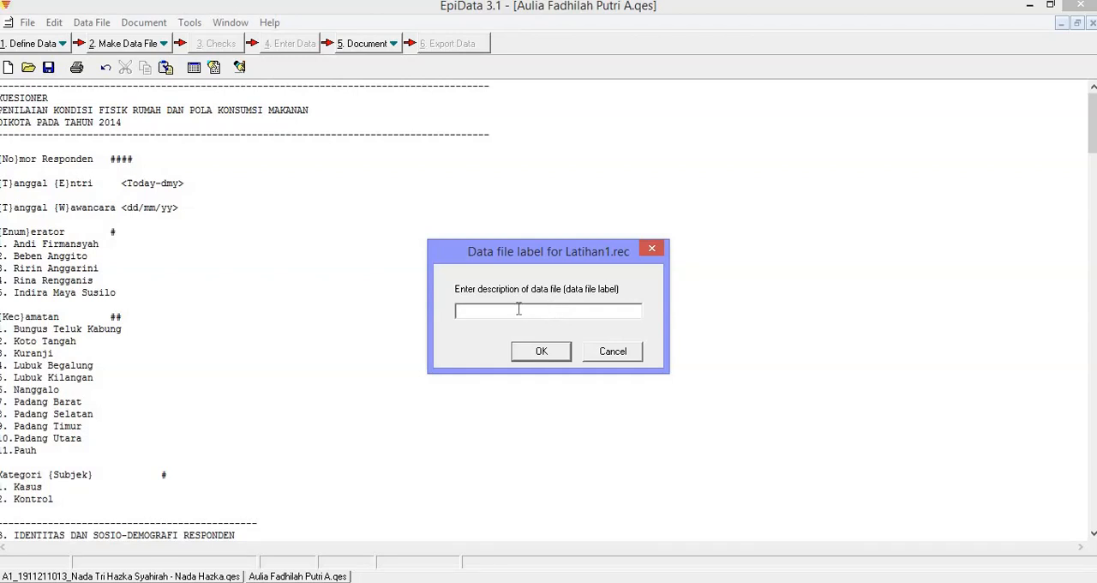
Label the new data file "Latihan 1" and finish creating it.
type("Latihan 1")
left_click(530, 353)
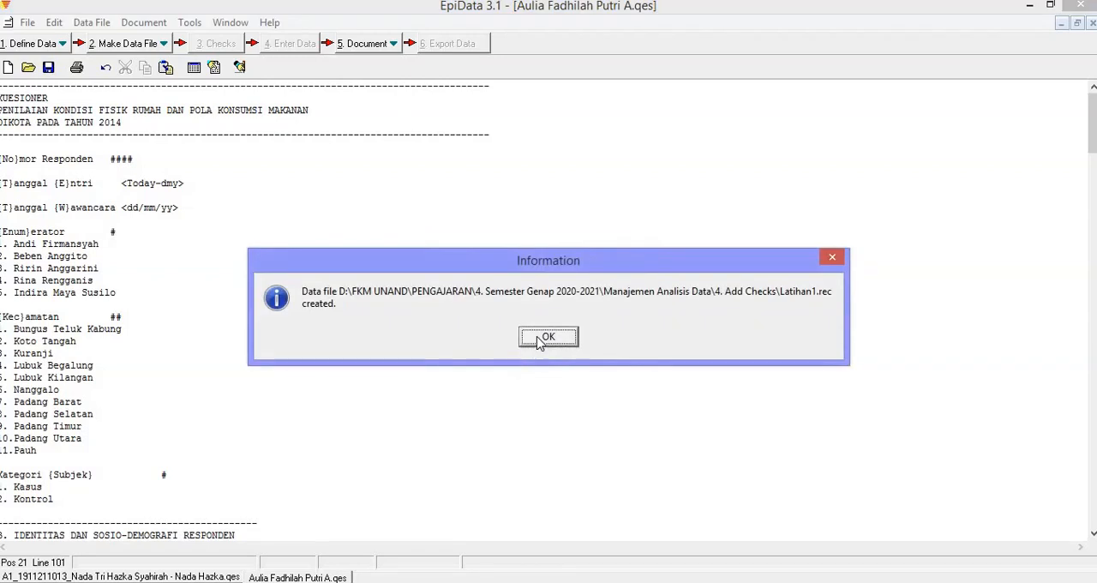
left_click(538, 336)
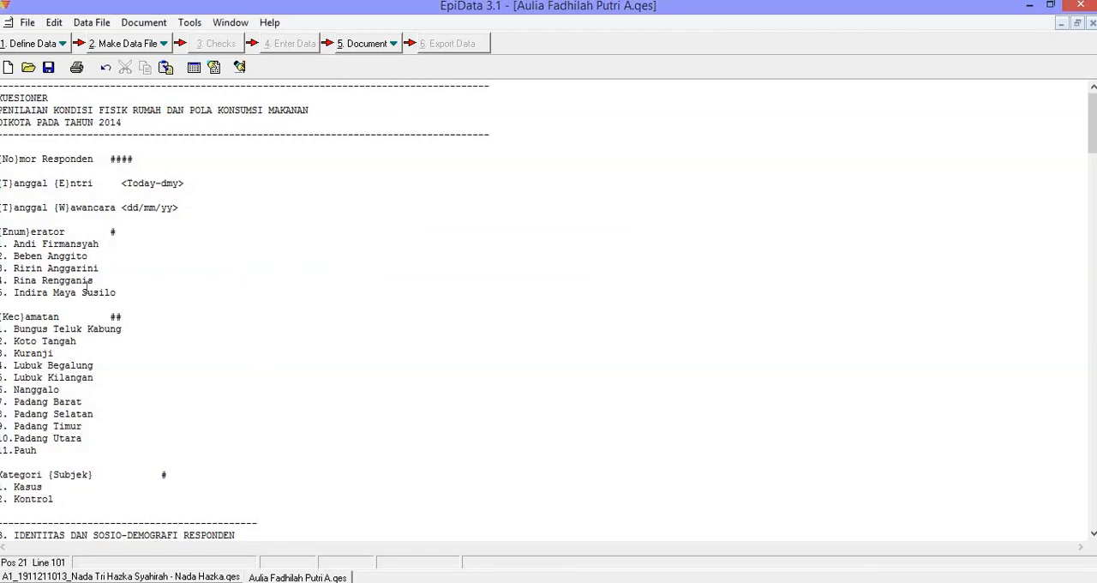
Close the two remaining open questionnaire files so that the workspace is empty.
left_click(1091, 23)
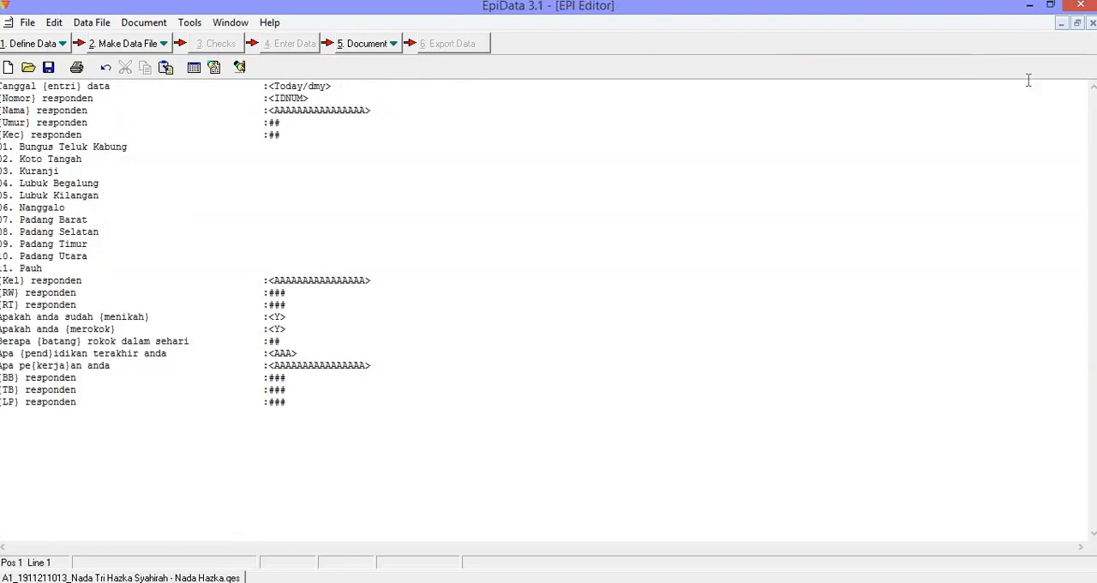
left_click(1090, 24)
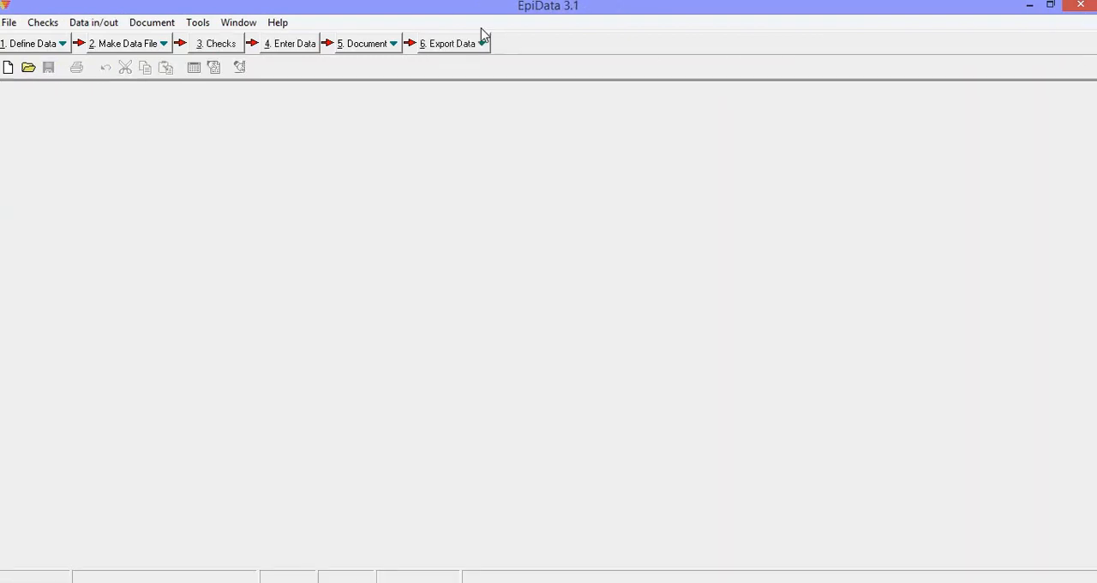
left_click(156, 41)
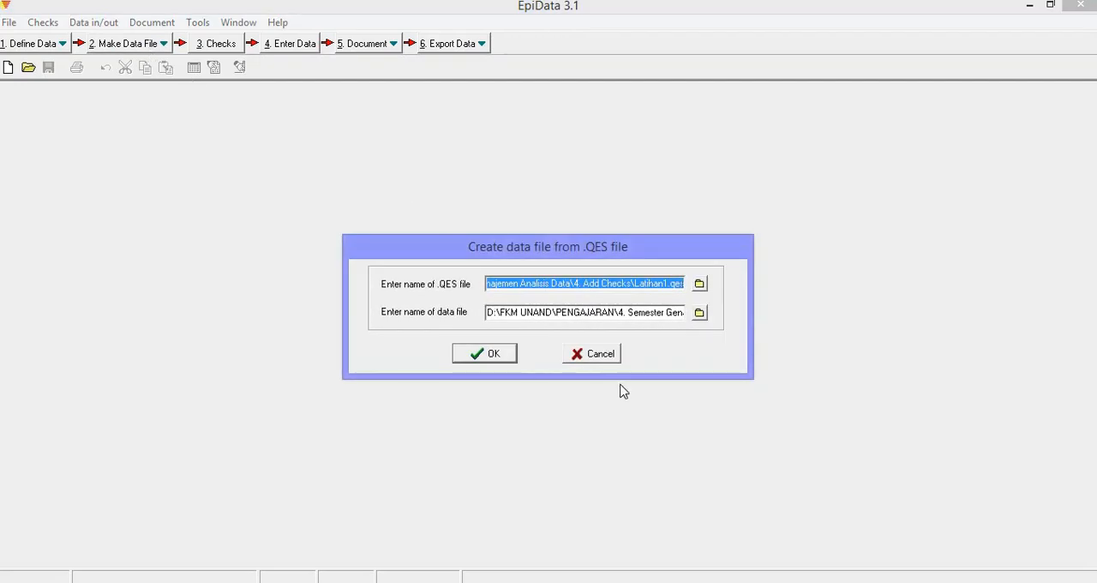
left_click(598, 354)
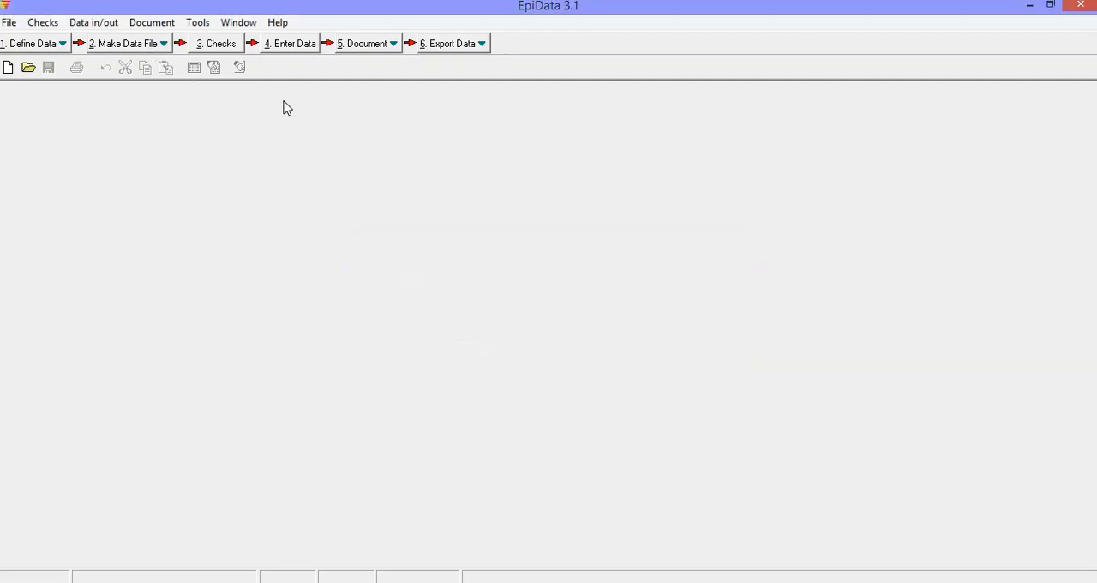
Open the Latihan1 data file from the 4. Add Checks folder for adding checks.
left_click(224, 46)
left_click(217, 46)
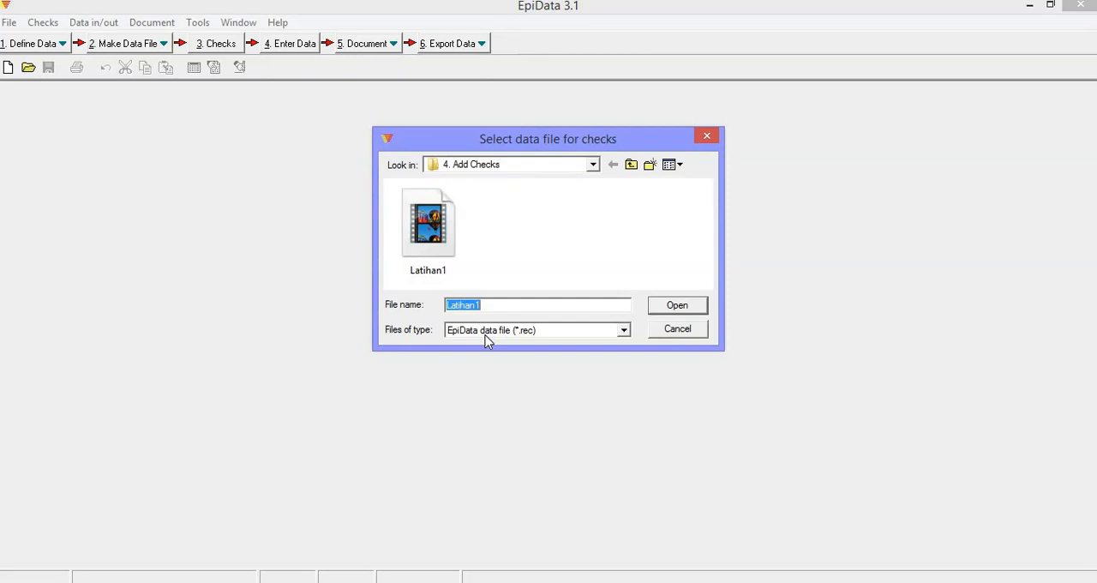
left_click(428, 224)
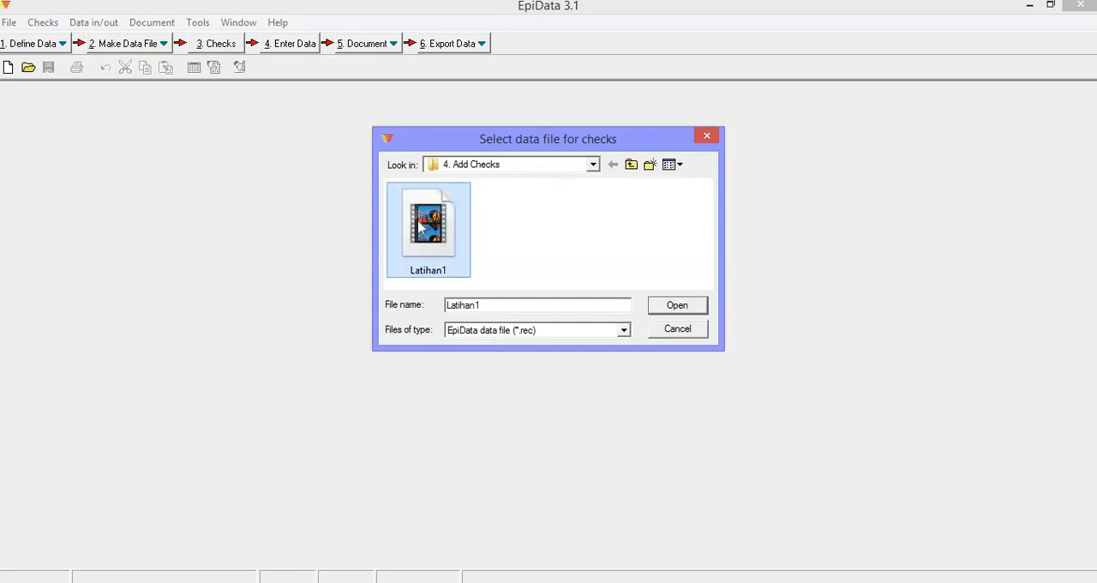
left_click(676, 306)
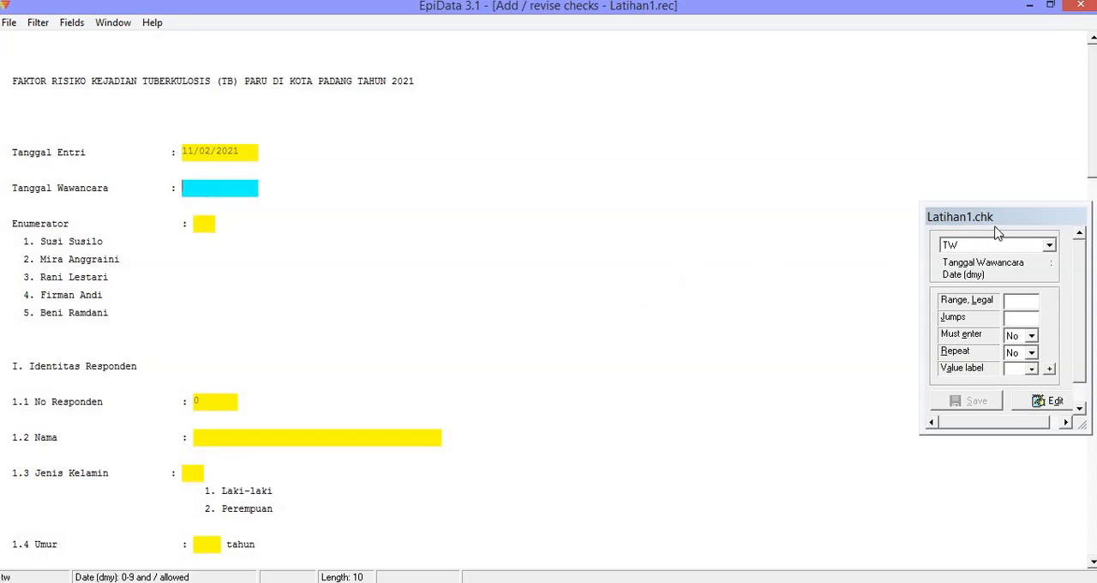
Move the Latihan1.chk window closer to the form fields, widen it to show all its options, and view its field list.
left_click_drag(993, 220, 530, 120)
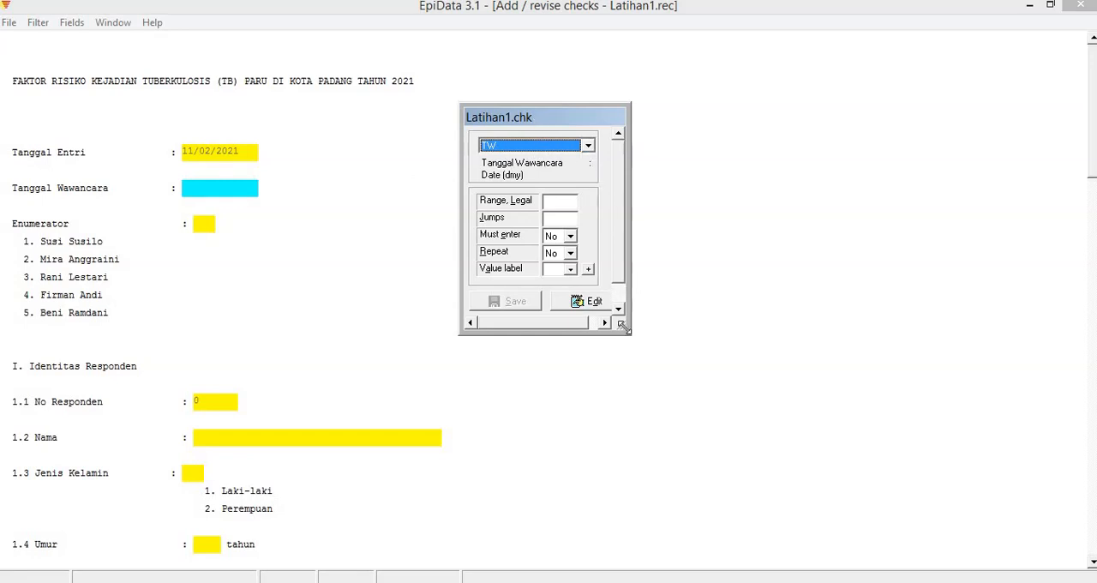
left_click_drag(635, 326, 682, 334)
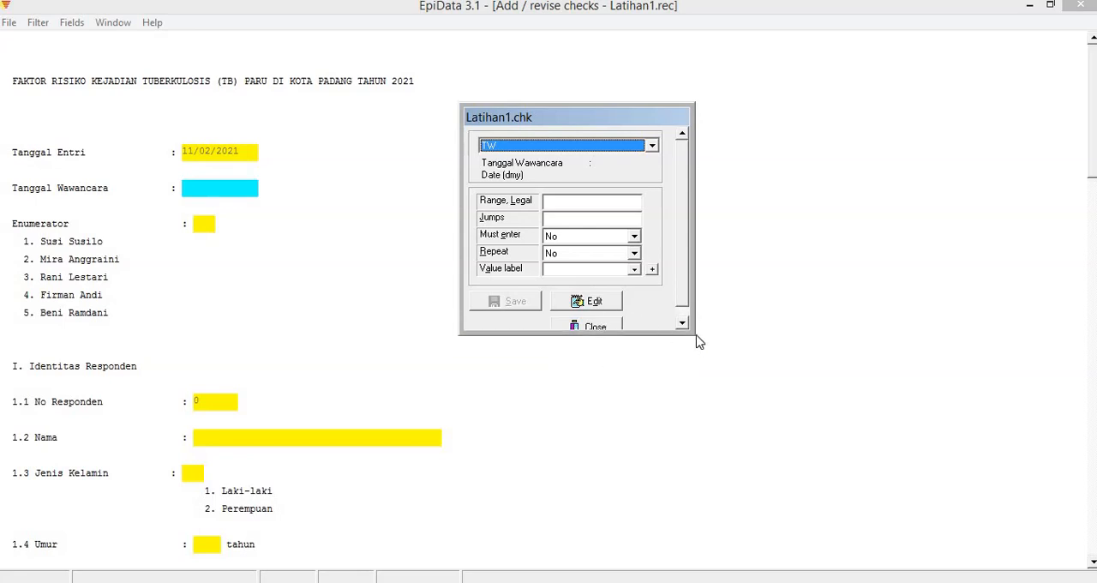
left_click_drag(694, 333, 730, 334)
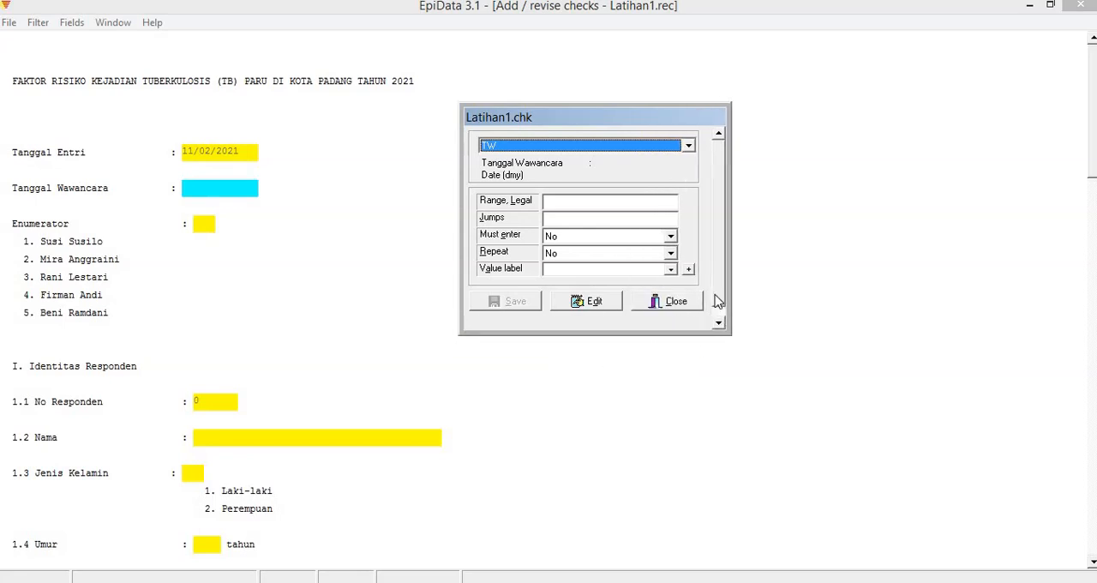
left_click(530, 149)
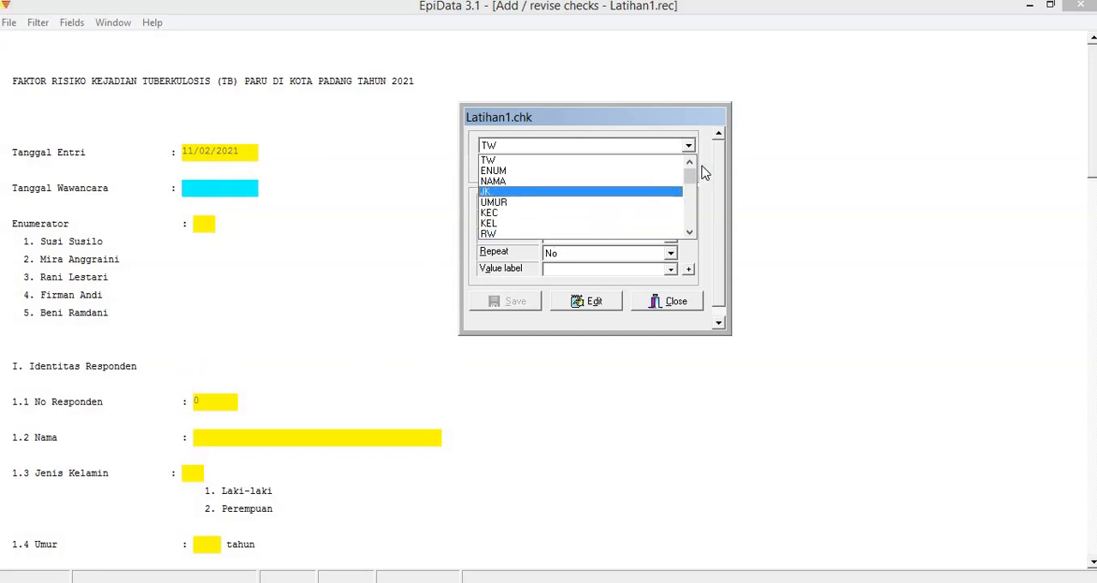
left_click(625, 125)
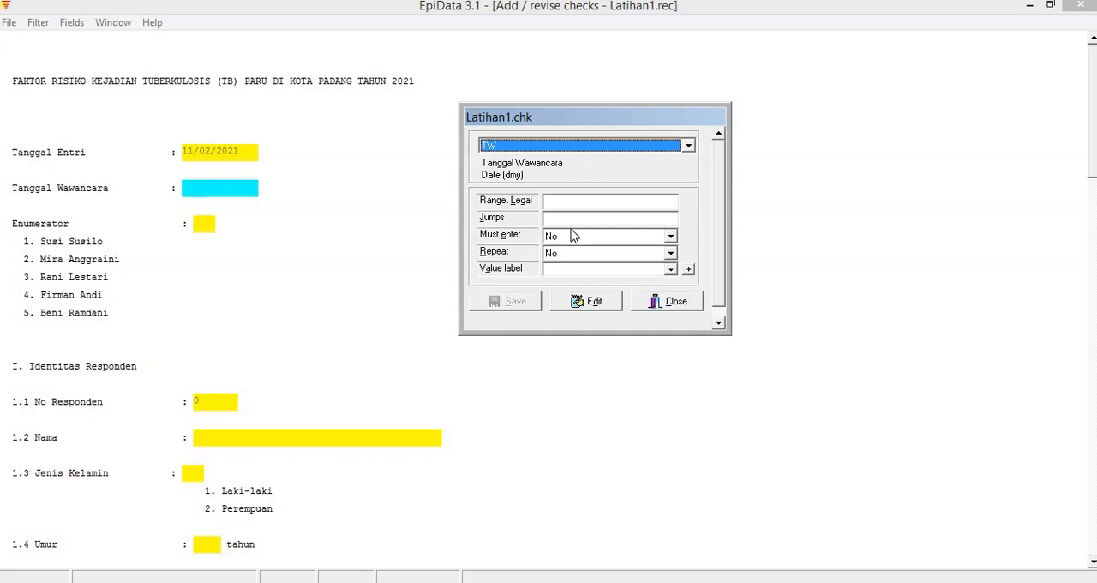
Restrict the 2.1 Kecamatan field (KEC) to the legal range 1-11 and save the check.
left_click_drag(1093, 150, 1093, 184)
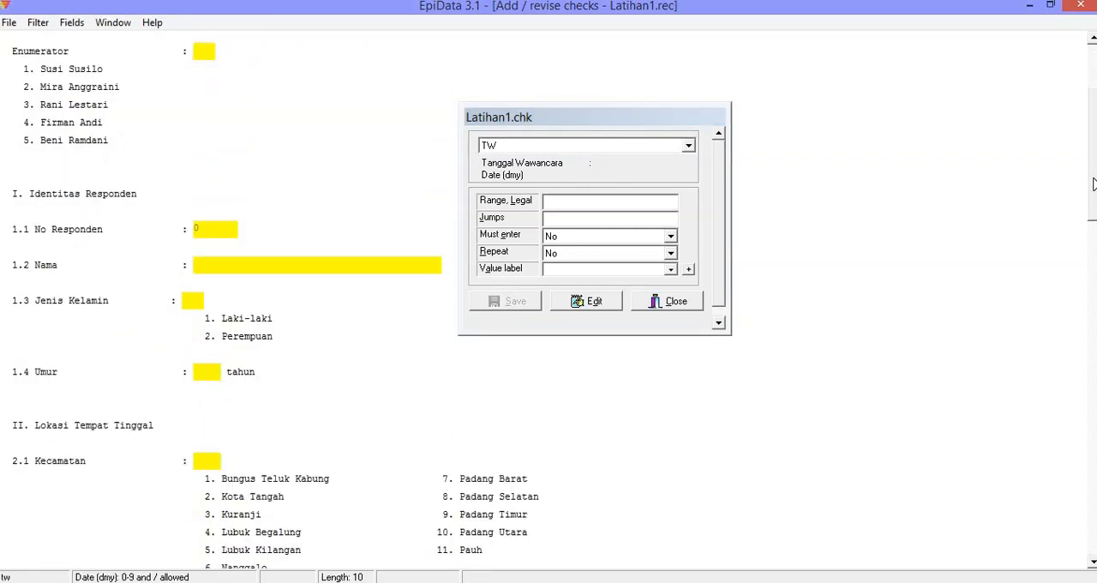
left_click_drag(1093, 184, 1093, 227)
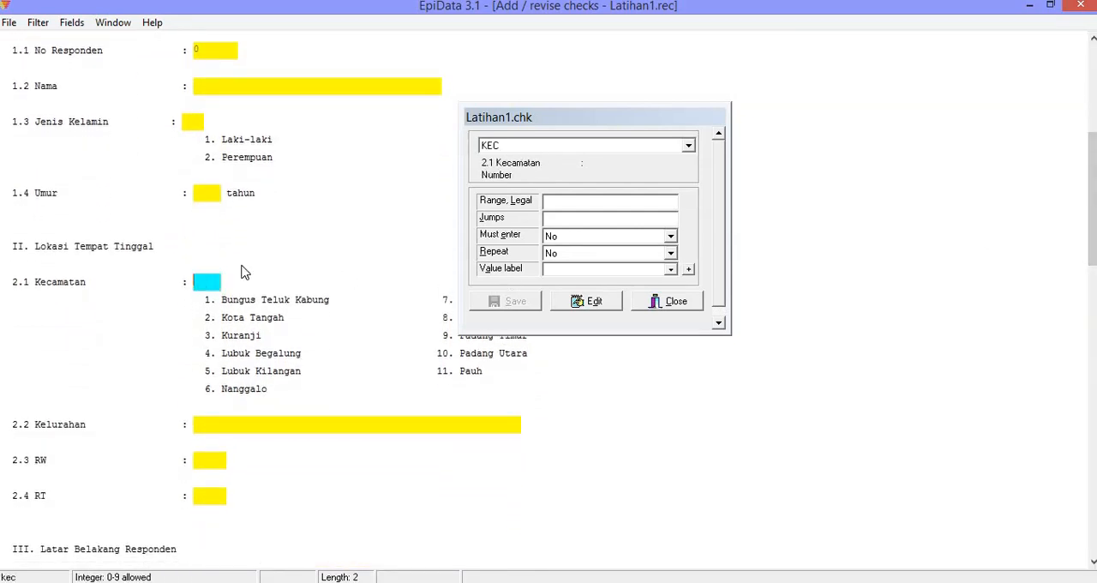
left_click(206, 281)
left_click_drag(546, 127, 648, 96)
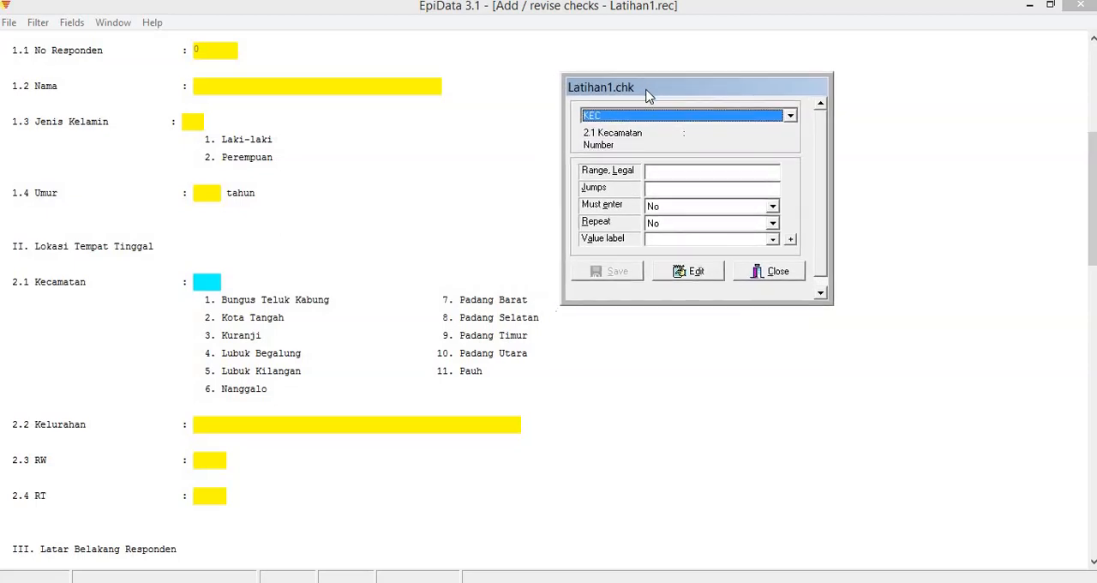
left_click(661, 171)
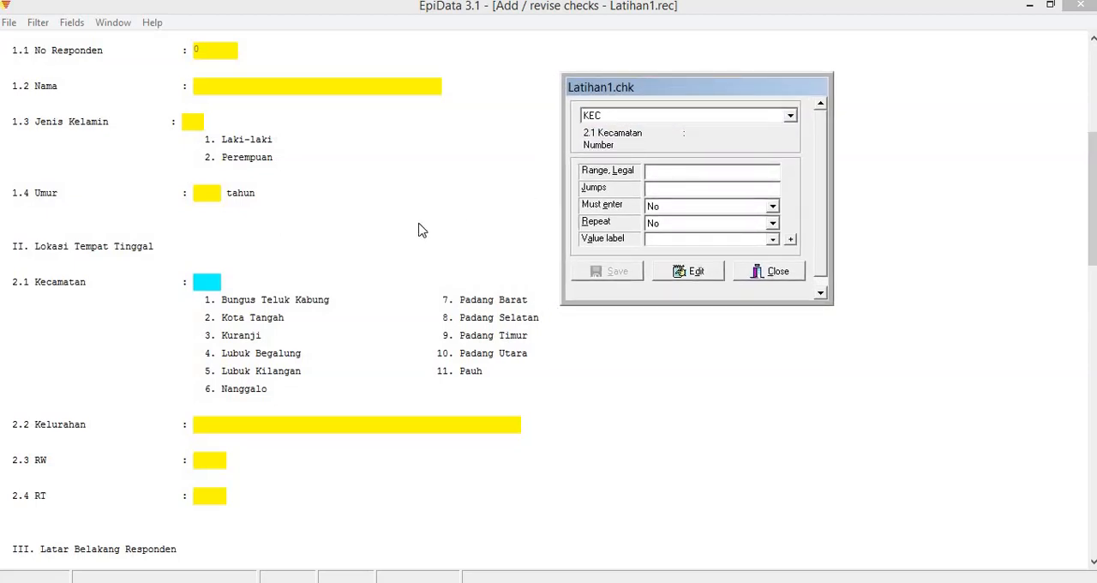
left_click(204, 281)
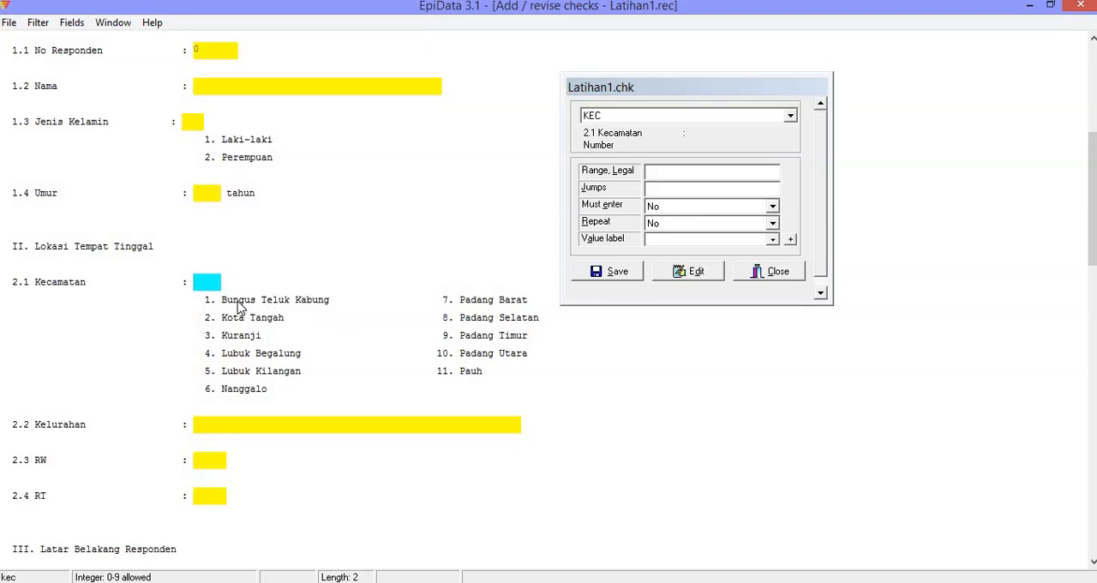
left_click(662, 171)
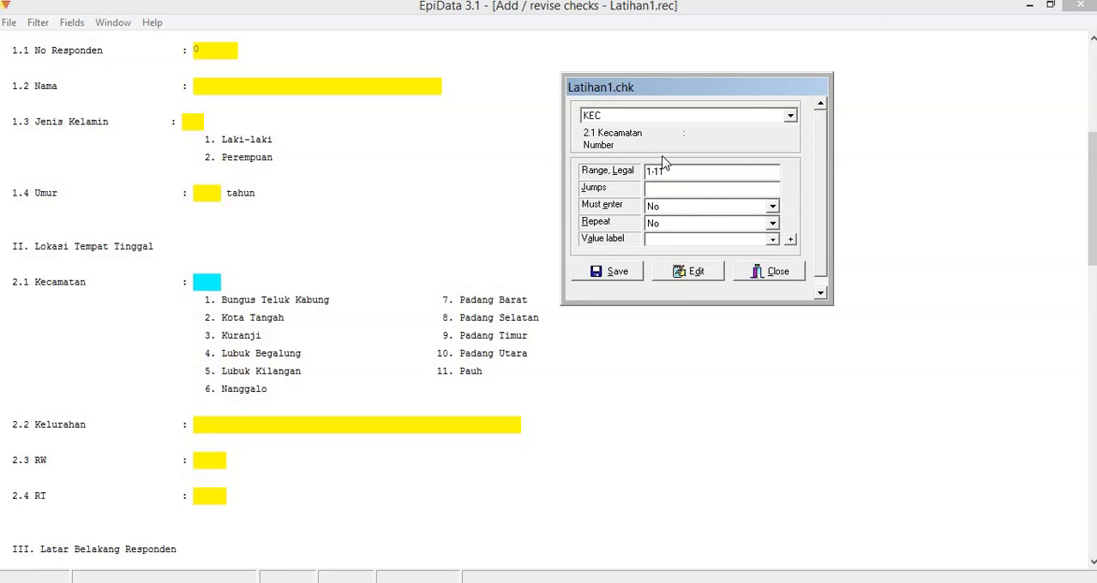
left_click(626, 273)
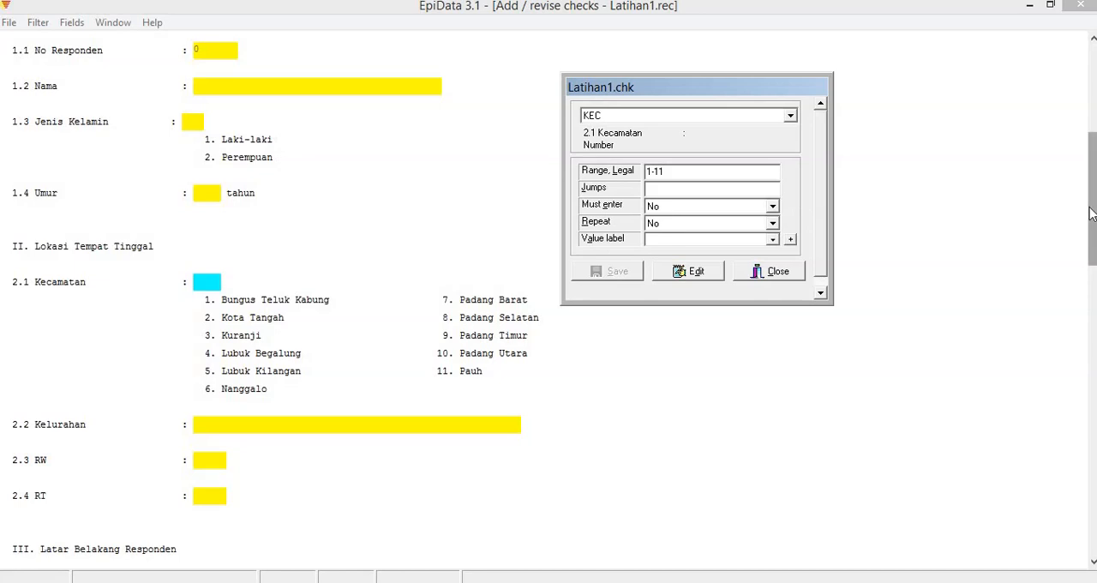
Set the legal range of the 3.5 daily occupation field (KERJA) to 1-5,9.
left_click_drag(1088, 221, 1079, 334)
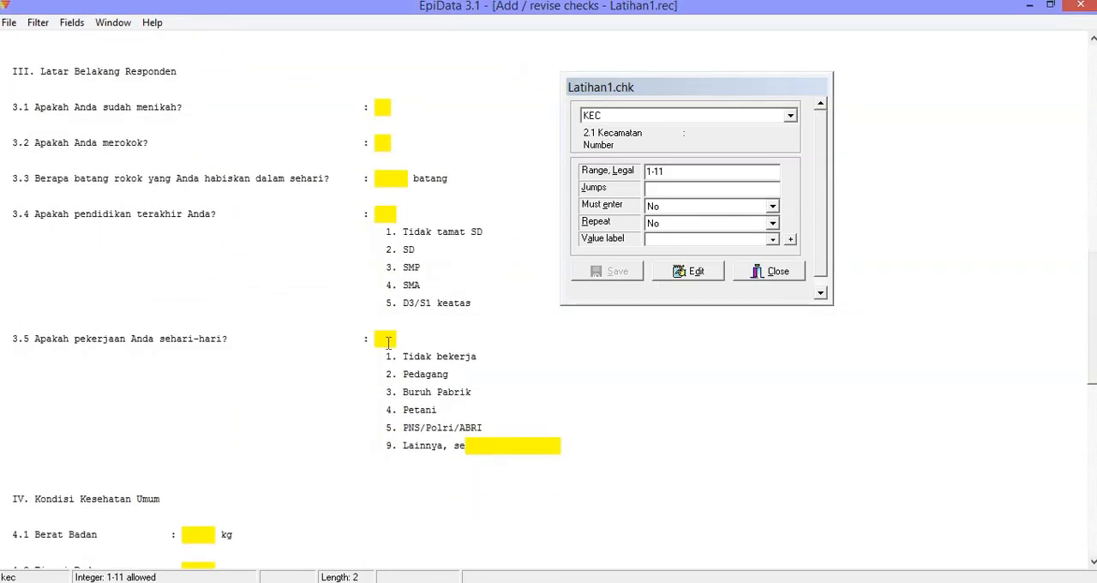
left_click(386, 340)
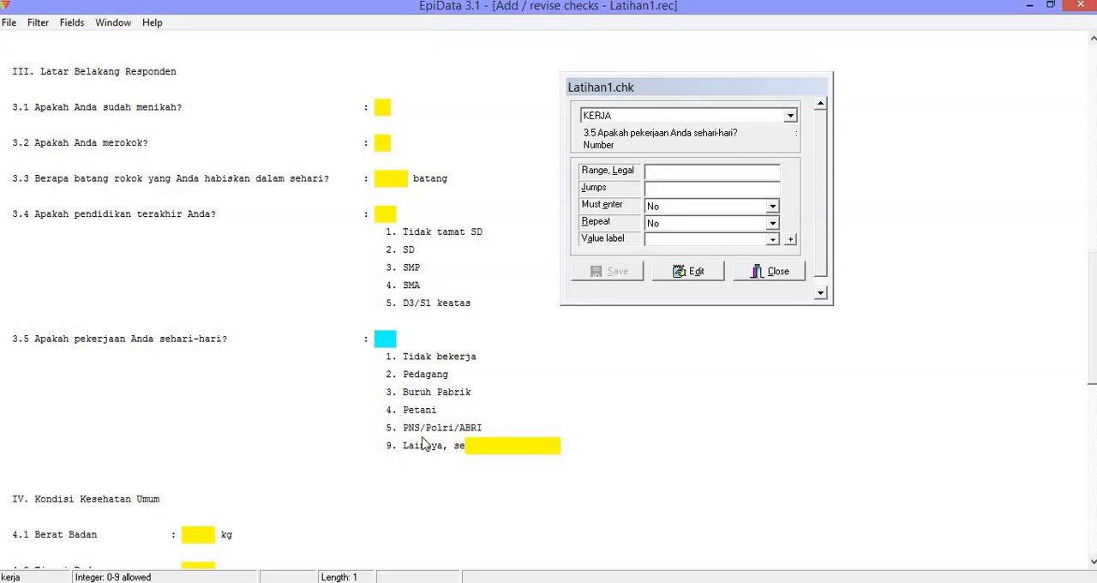
left_click(670, 170)
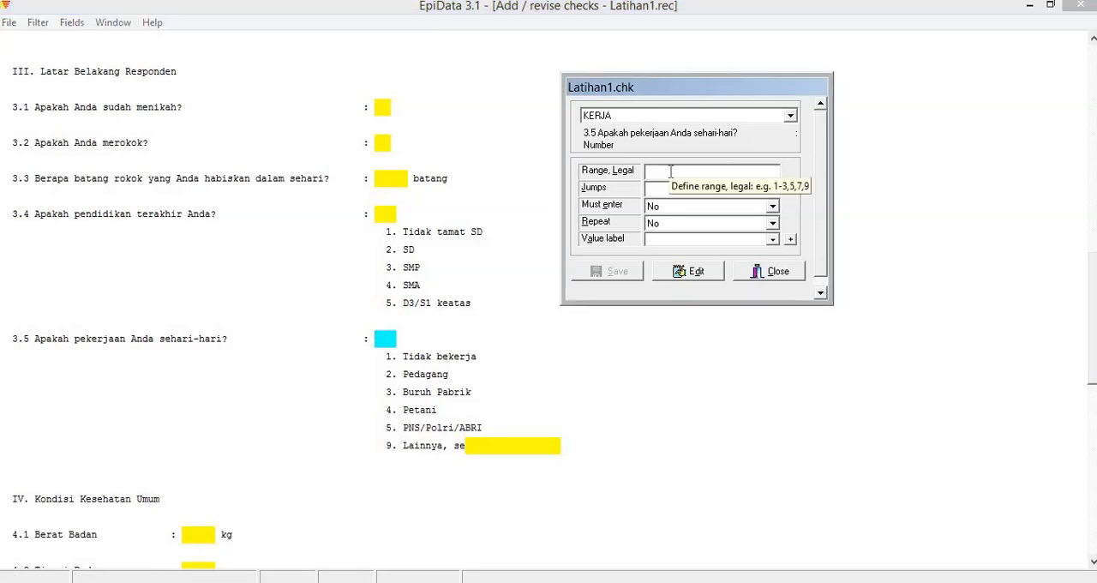
type("1-5,9")
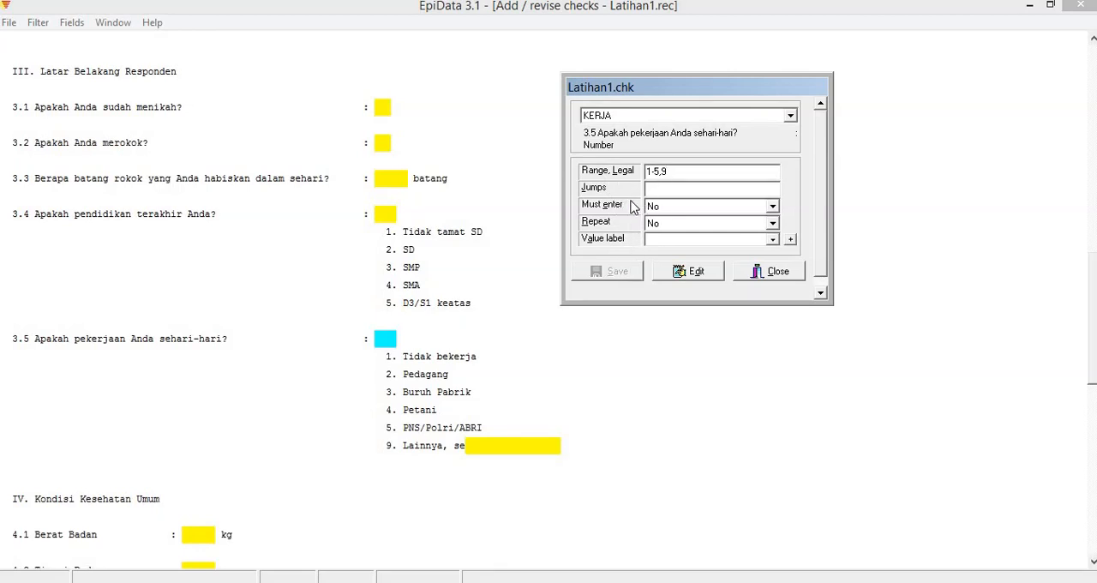
Examine the check settings of the 3.2 smoking field (MEROKOK) and the related 3.3 cigarette count and 3.4 education fields.
left_click(669, 188)
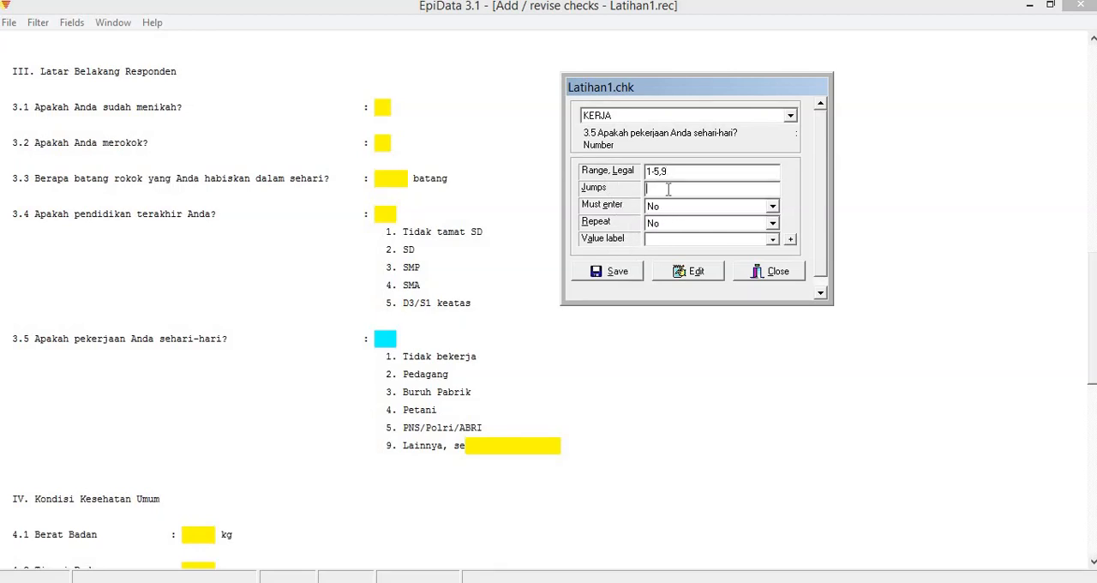
left_click(616, 272)
left_click_drag(1090, 329, 1081, 302)
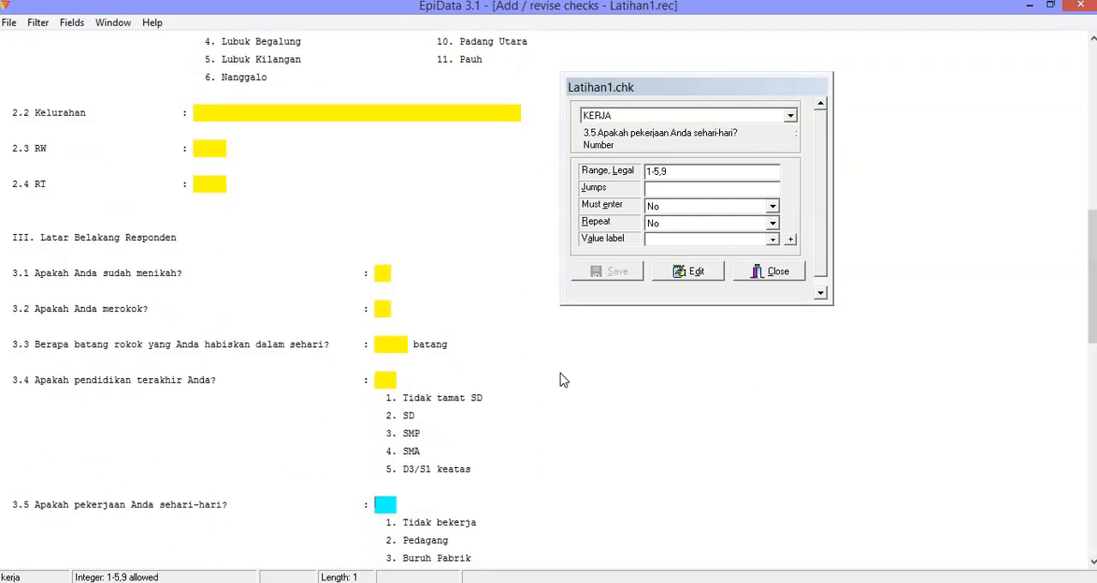
left_click(384, 308)
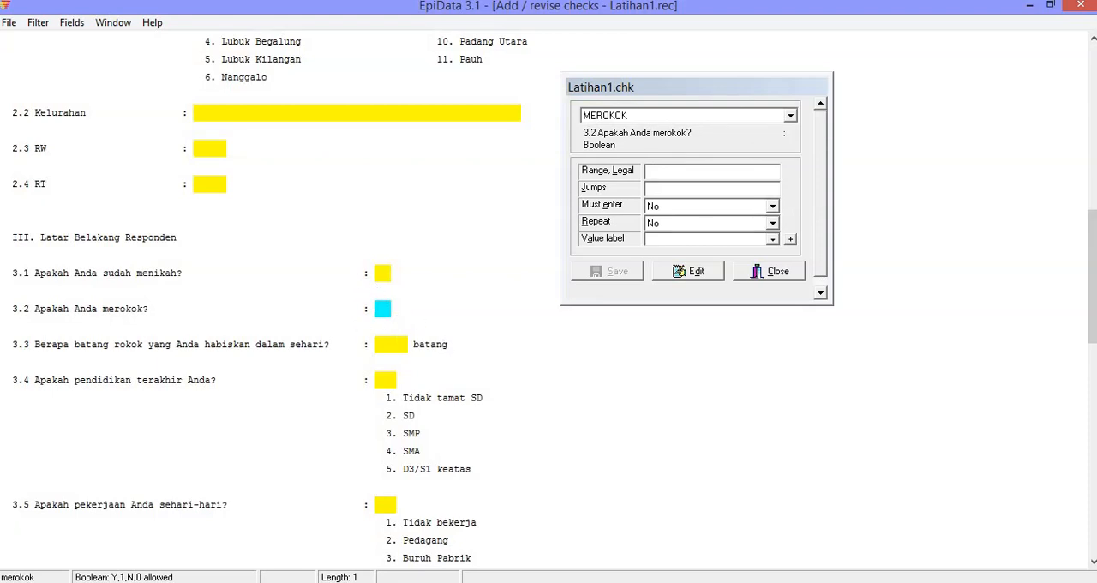
left_click_drag(1085, 283, 1093, 313)
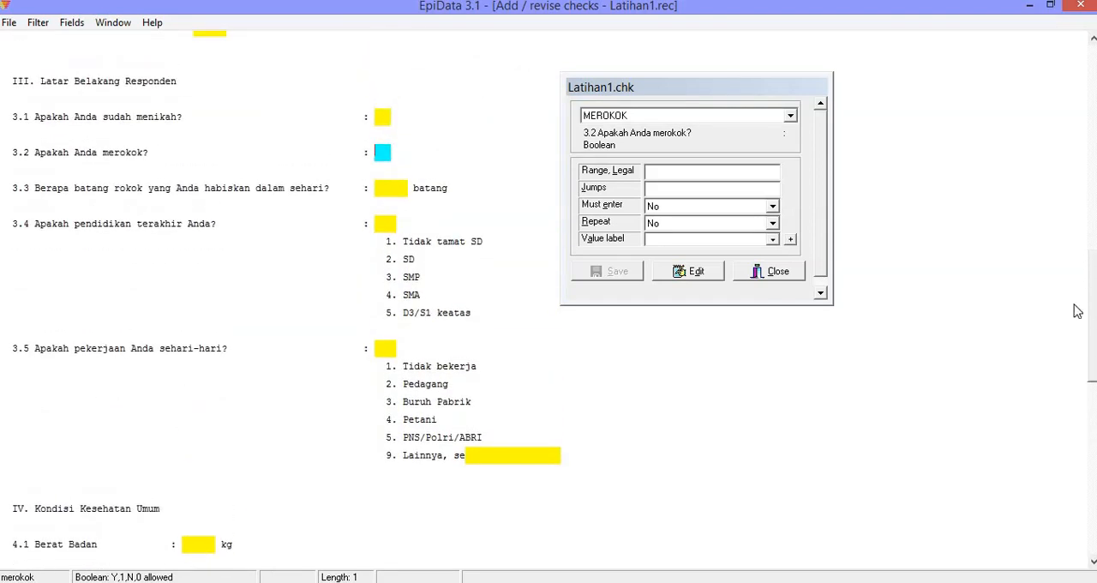
left_click(655, 186)
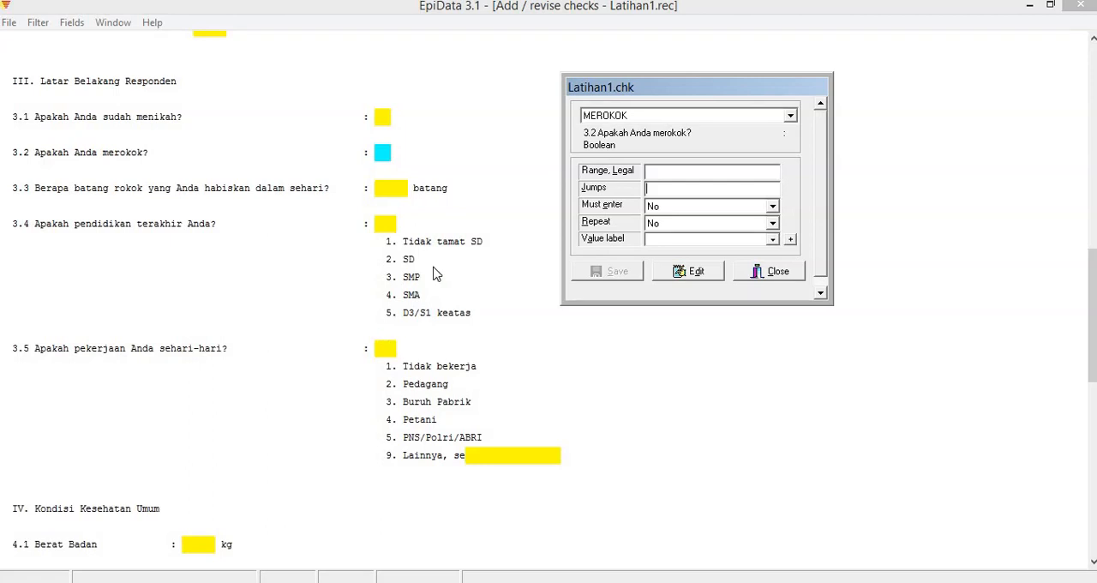
left_click(402, 189)
left_click(383, 151)
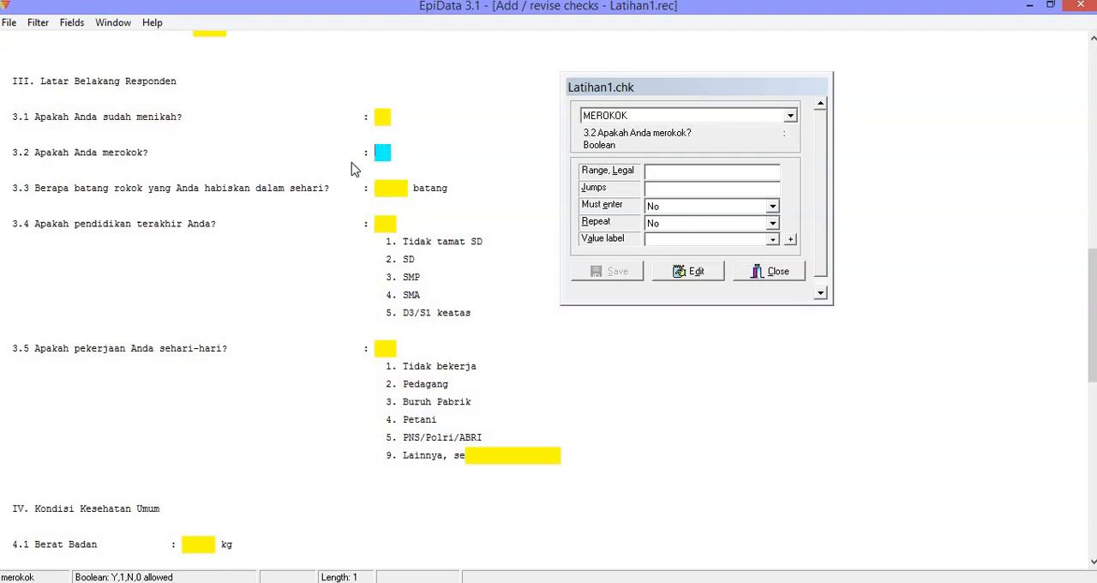
left_click(387, 223)
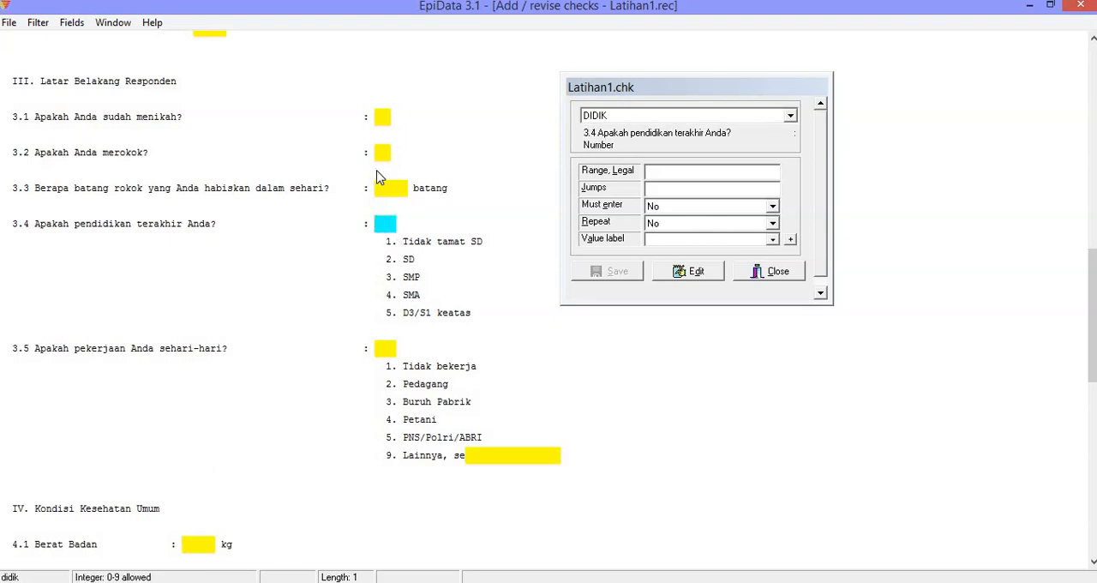
left_click(386, 151)
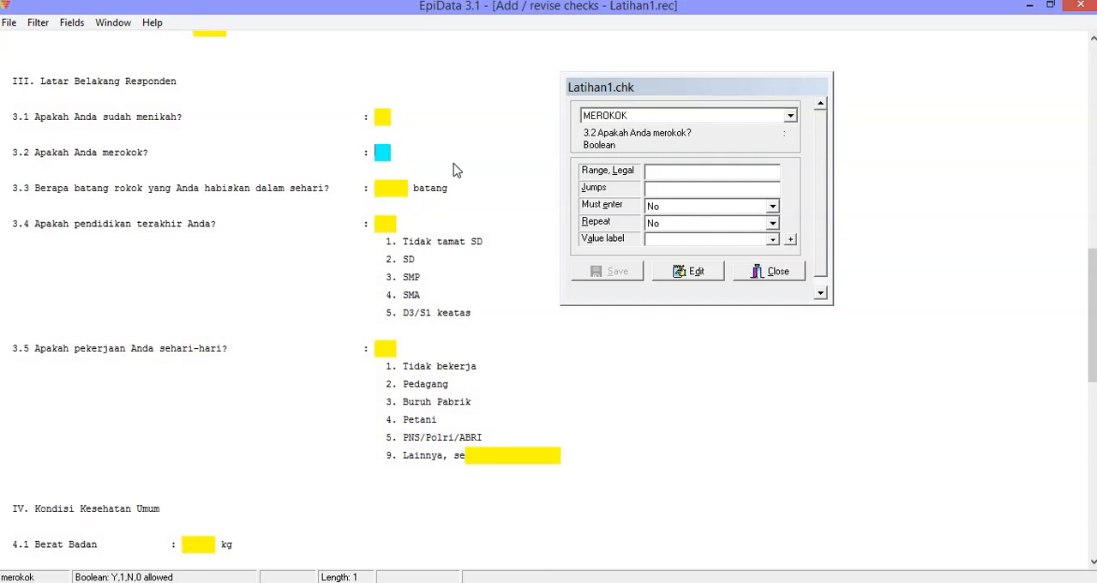
left_click(661, 192)
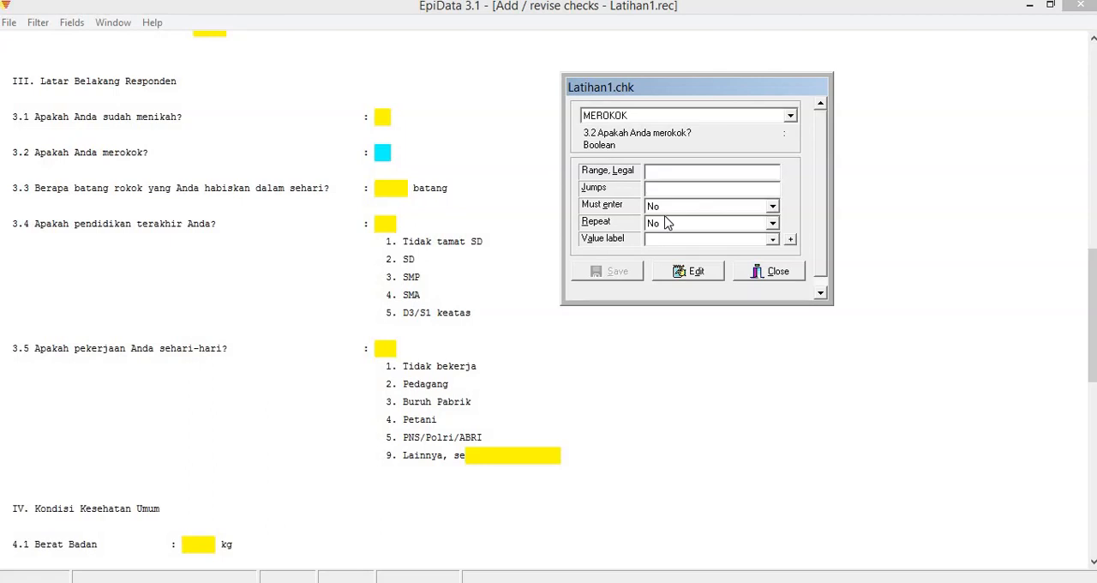
type("Y")
type(">")
left_click(650, 115)
left_click(548, 343)
left_click(666, 189)
left_click_drag(711, 185, 603, 185)
key("BackSpace")
left_click(790, 116)
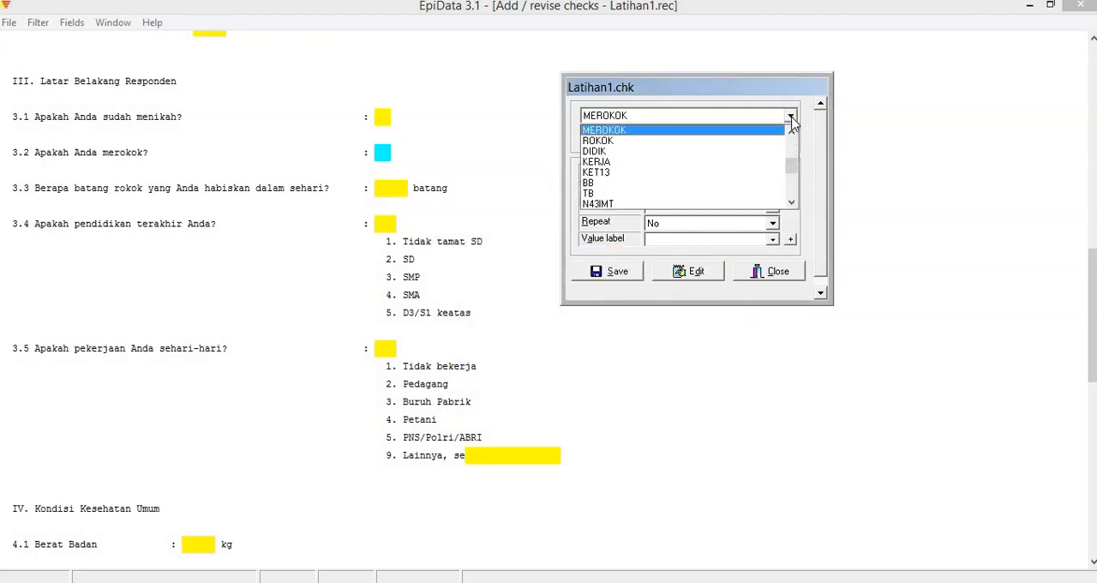
left_click(790, 119)
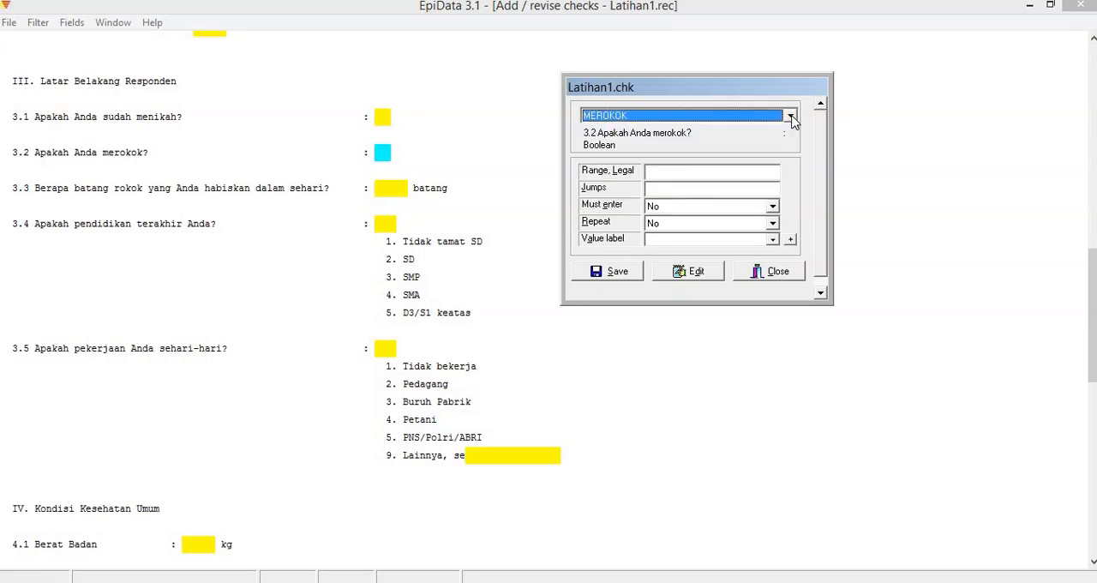
Define the jumps Y>rokok,N>didik for the 3.2 smoking field (MEROKOK) and save the check.
left_click(658, 186)
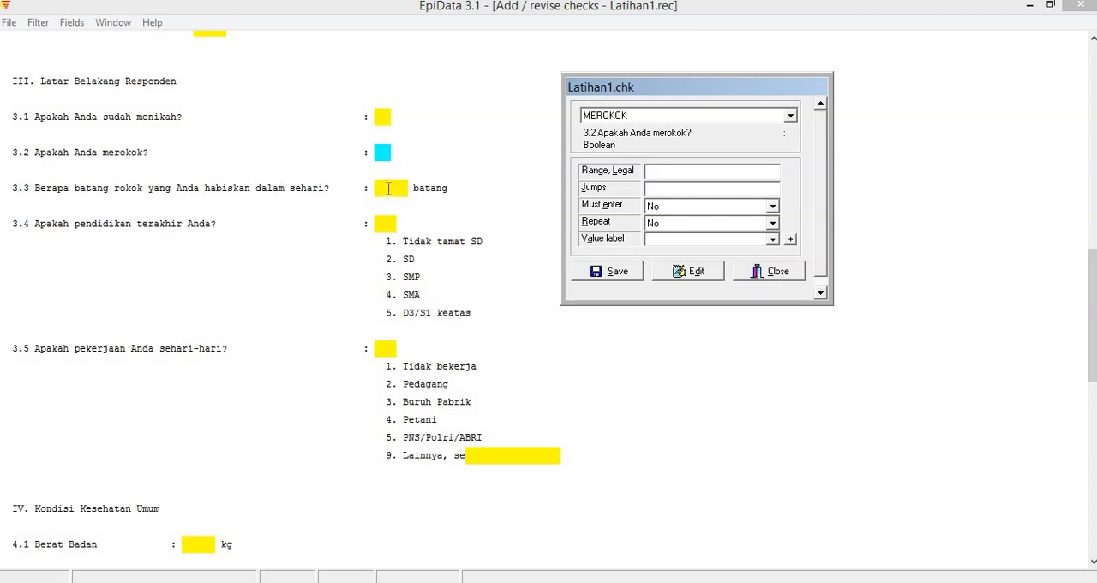
type("rokok")
left_click_drag(670, 188, 627, 189)
key("ctrl+c")
type("Y>")
key("ctrl+v")
type(",")
type("didik")
left_click(618, 272)
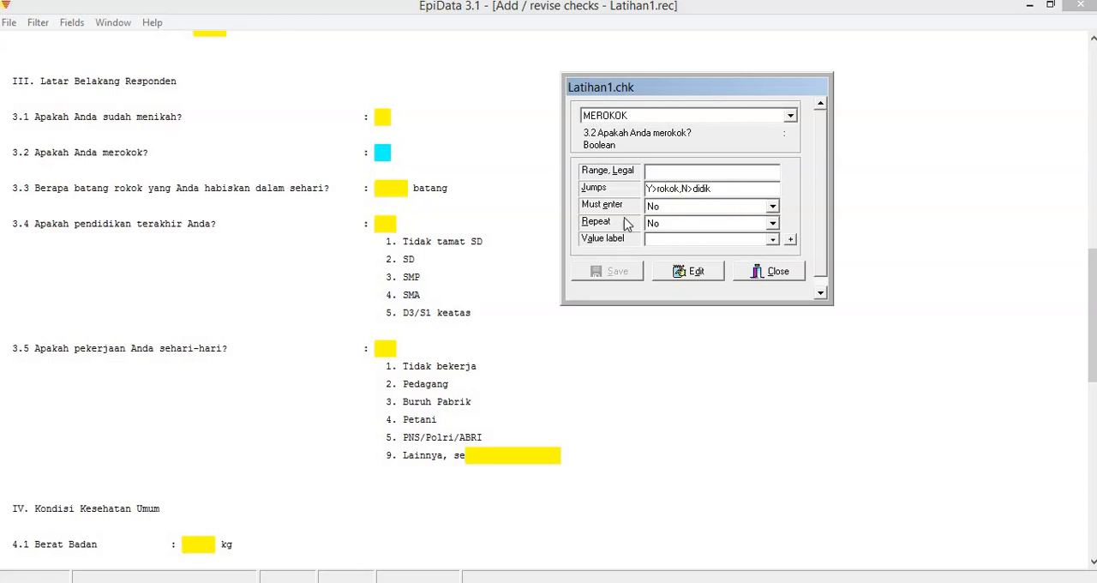
Enter the jumps 1>bb,2>bb,3>bb,4>bb,5>bb for the 3.5 daily occupation field (KERJA).
left_click(377, 347)
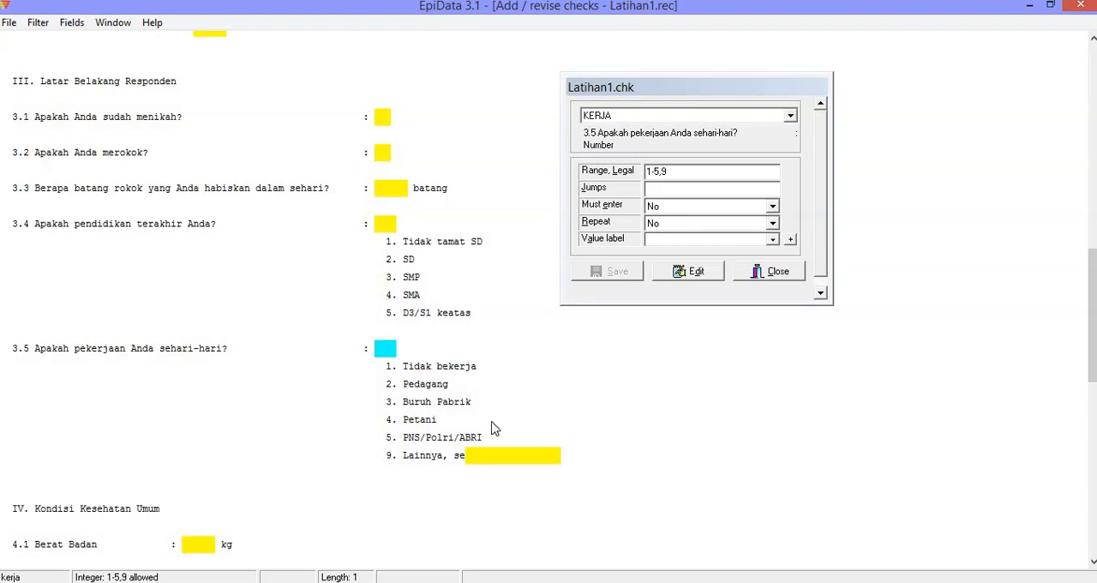
left_click(476, 455)
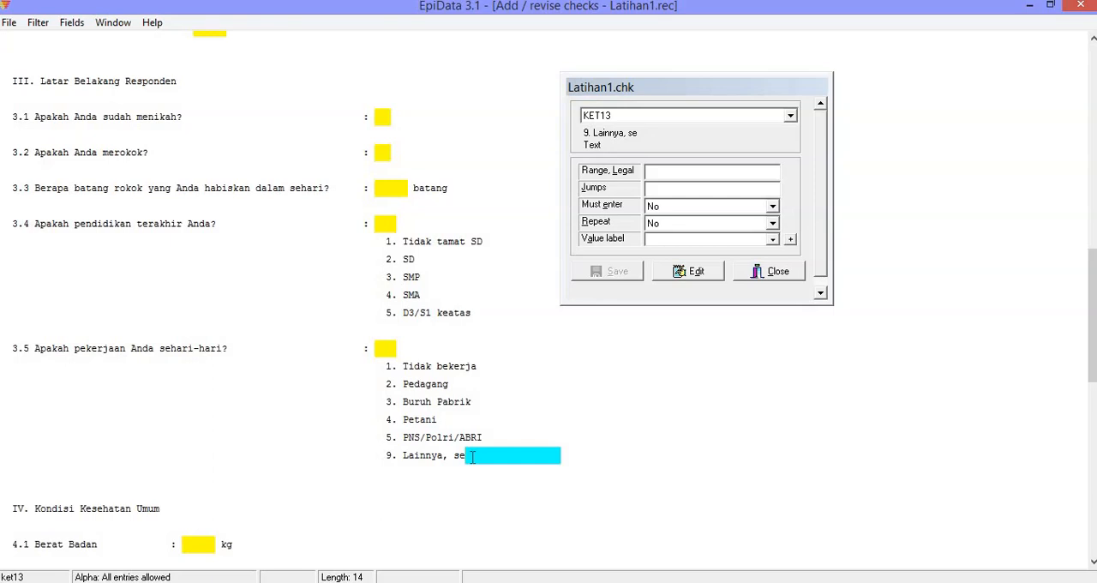
left_click(390, 353)
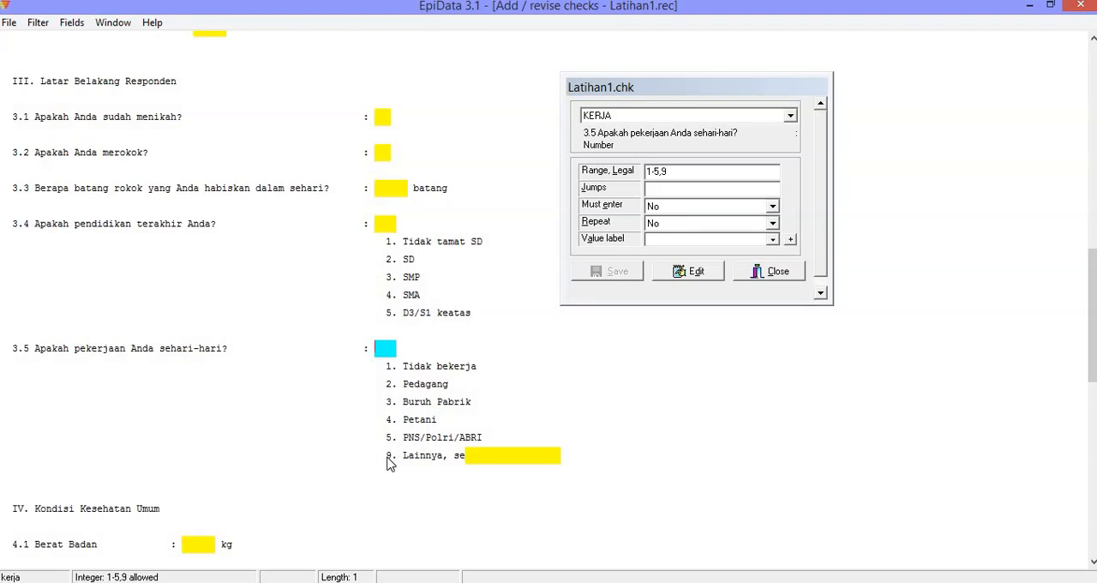
left_click(468, 458)
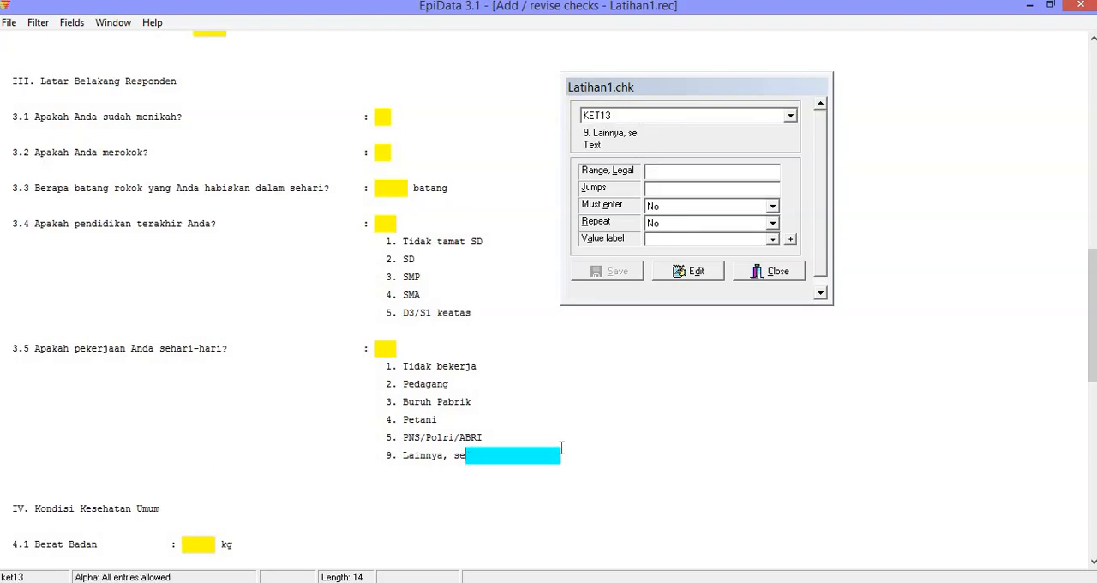
left_click(385, 351)
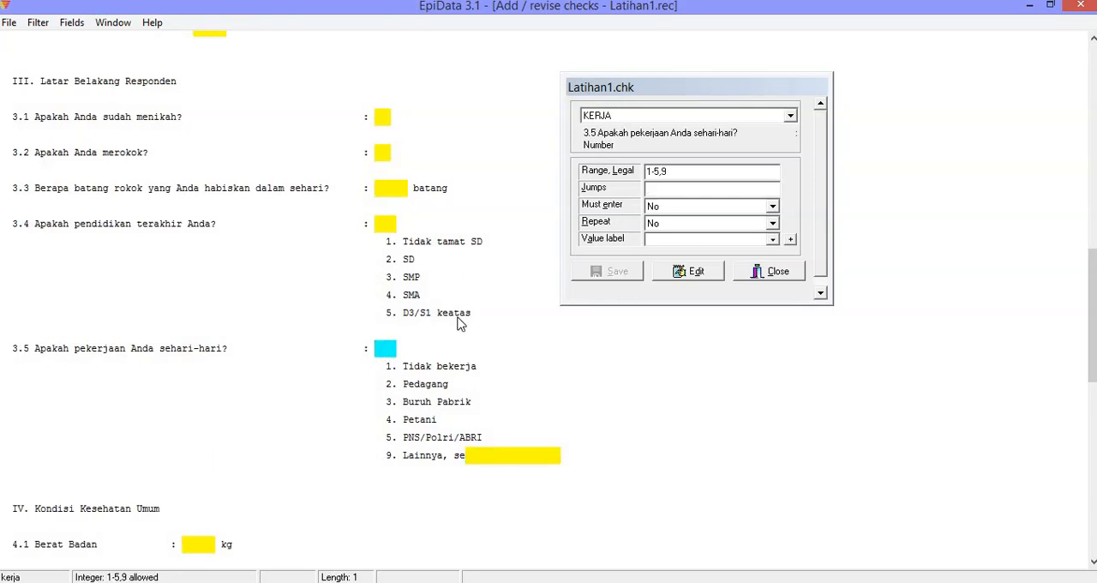
left_click(662, 190)
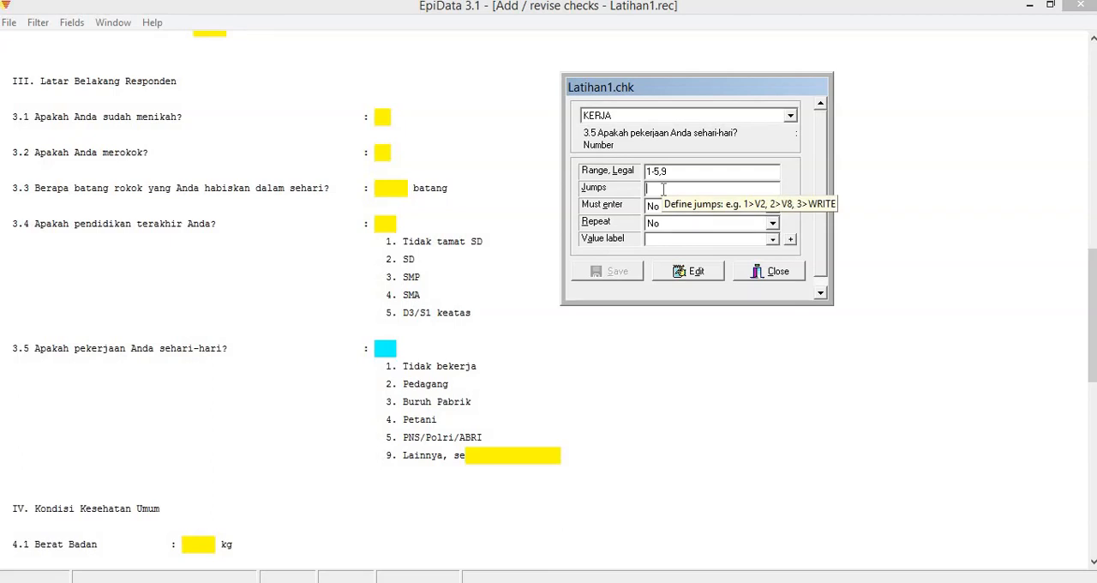
type("1")
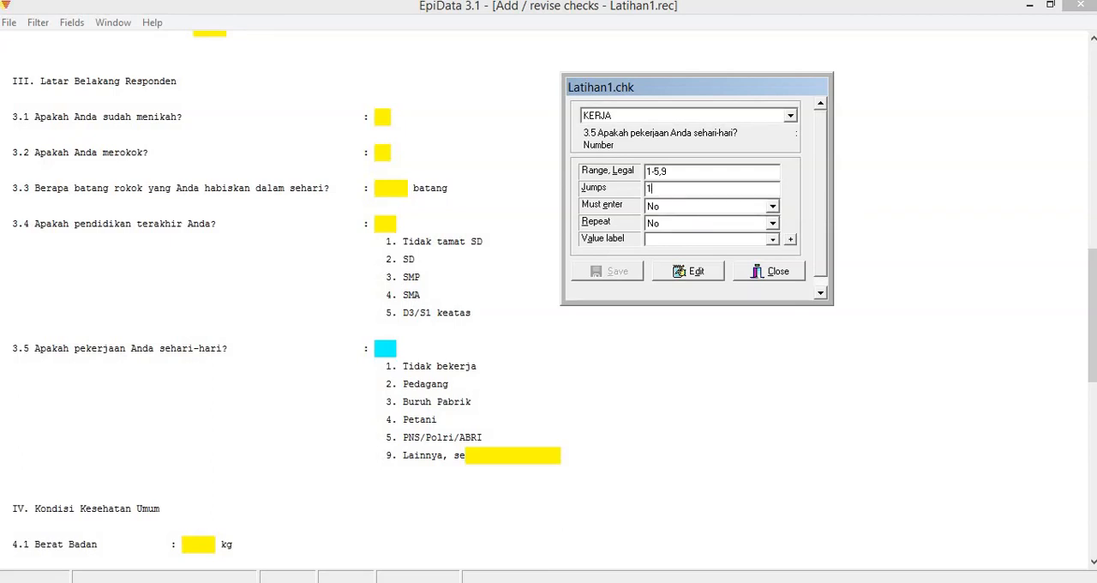
type(">bb,2")
type(">bb,3>bb,4>bb,5>bb")
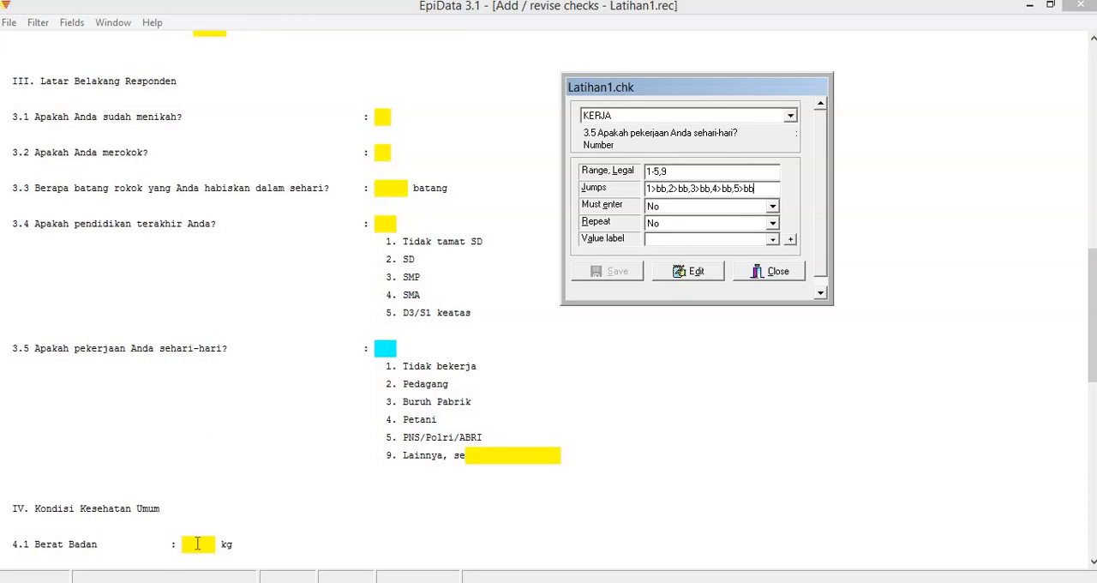
type(",9>ket13")
Add the jump 9>ket13 to the 3.5 daily occupation field (KERJA) and save the check.
left_click(668, 172)
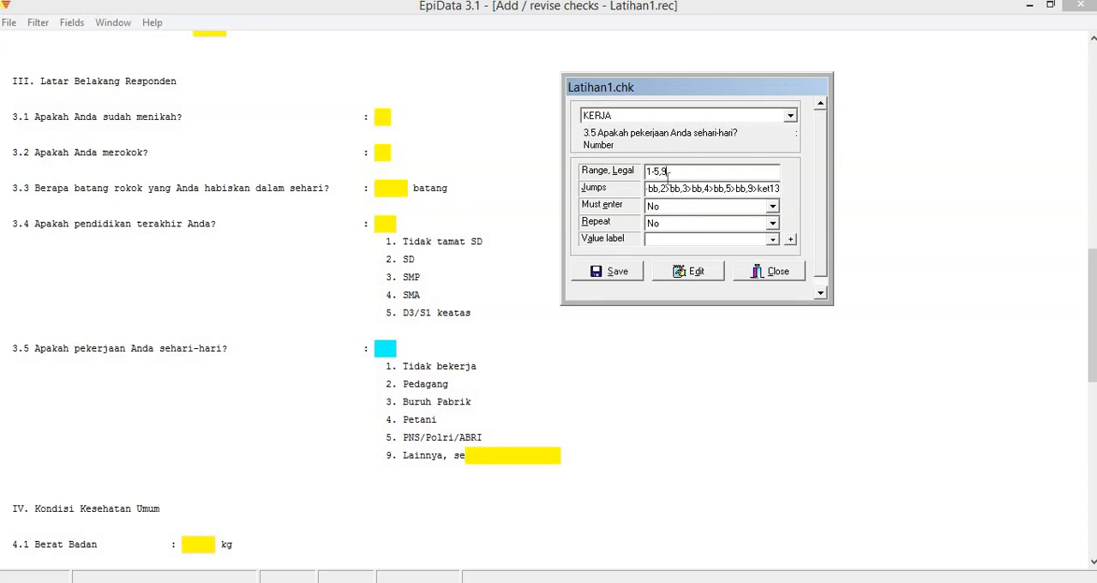
left_click(613, 273)
Set Must enter to Yes for the 1.2 Nama field and save the check.
left_click(1092, 292)
left_click_drag(1091, 292, 1072, 91)
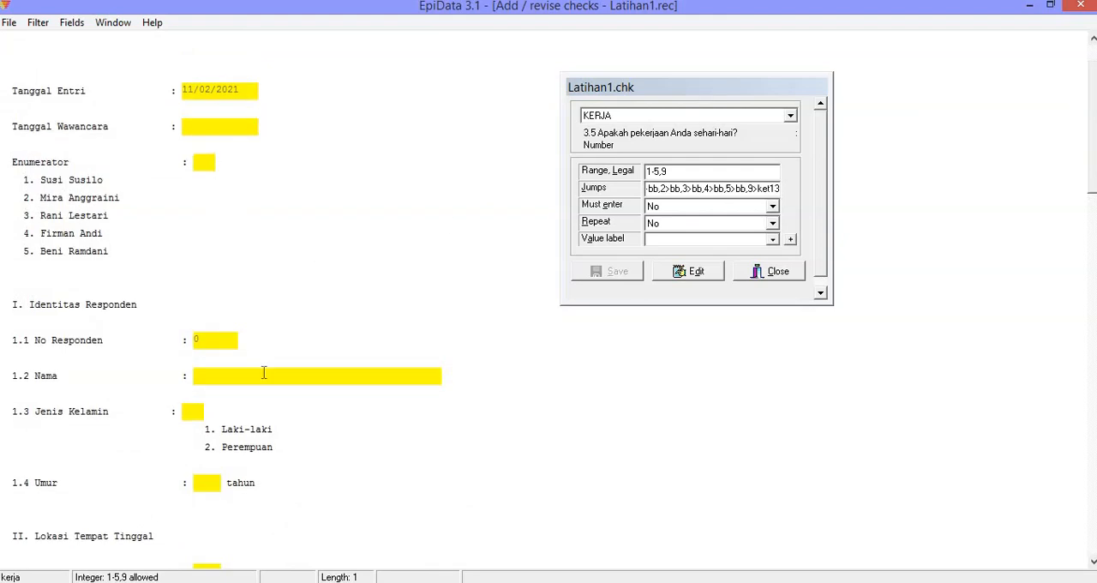
left_click(215, 380)
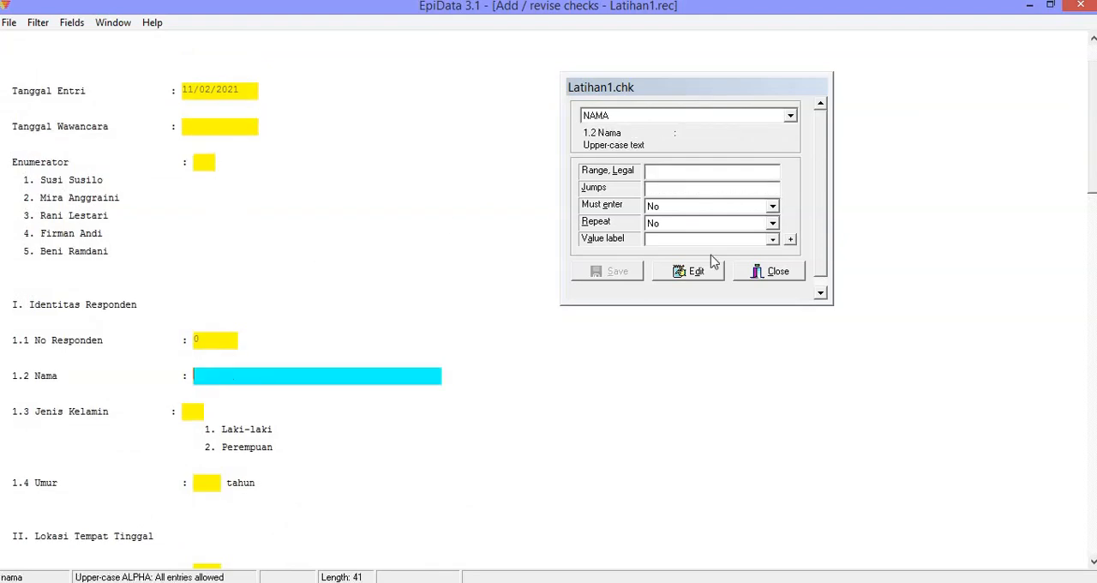
left_click(672, 210)
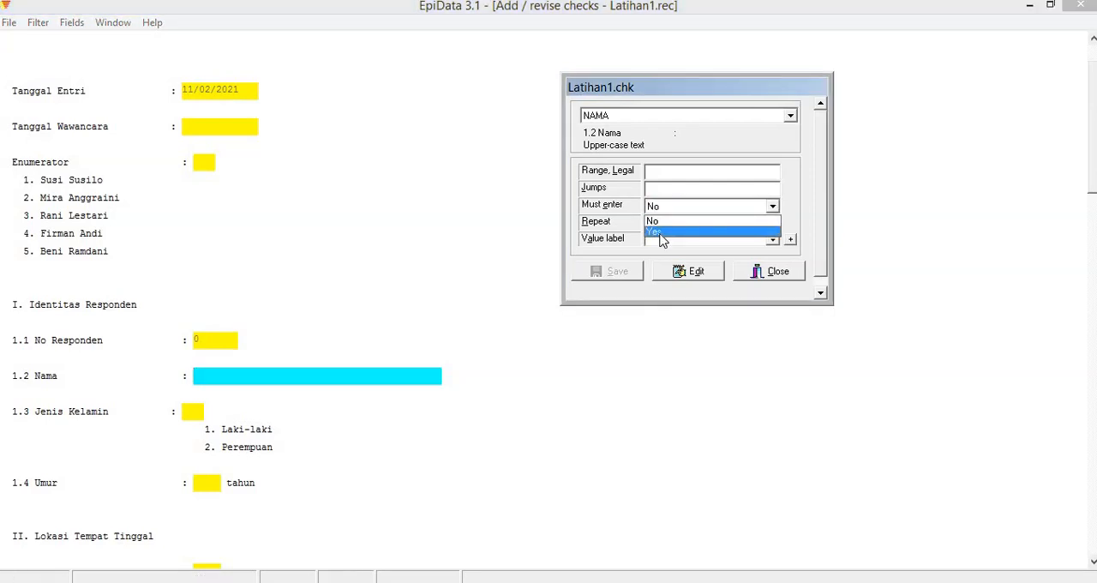
left_click(660, 233)
left_click(619, 271)
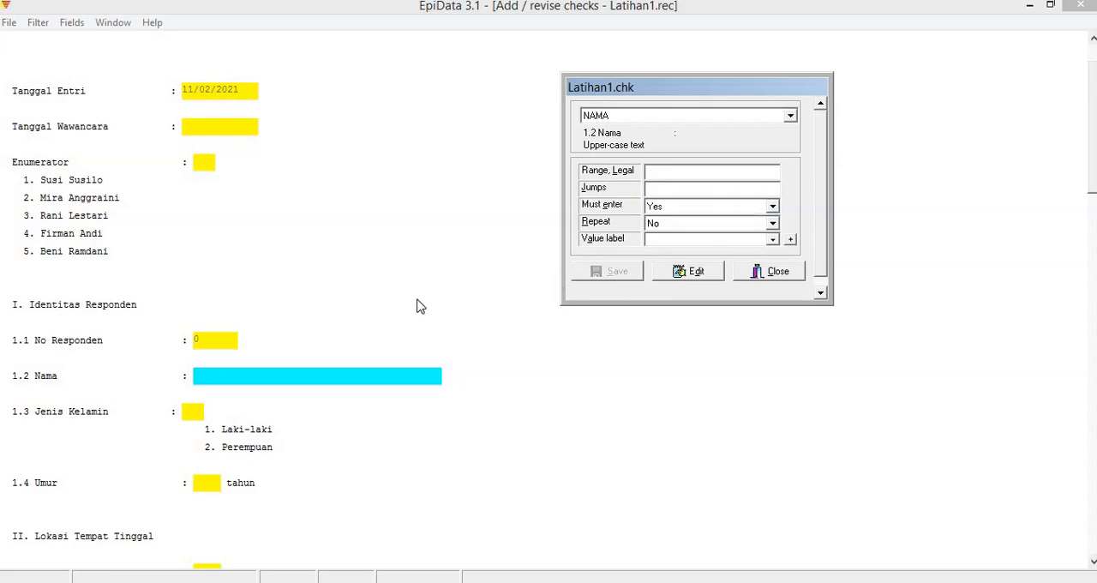
Set Must enter to Yes for the 1.3 Jenis Kelamin field (JK) and save the check.
left_click(195, 412)
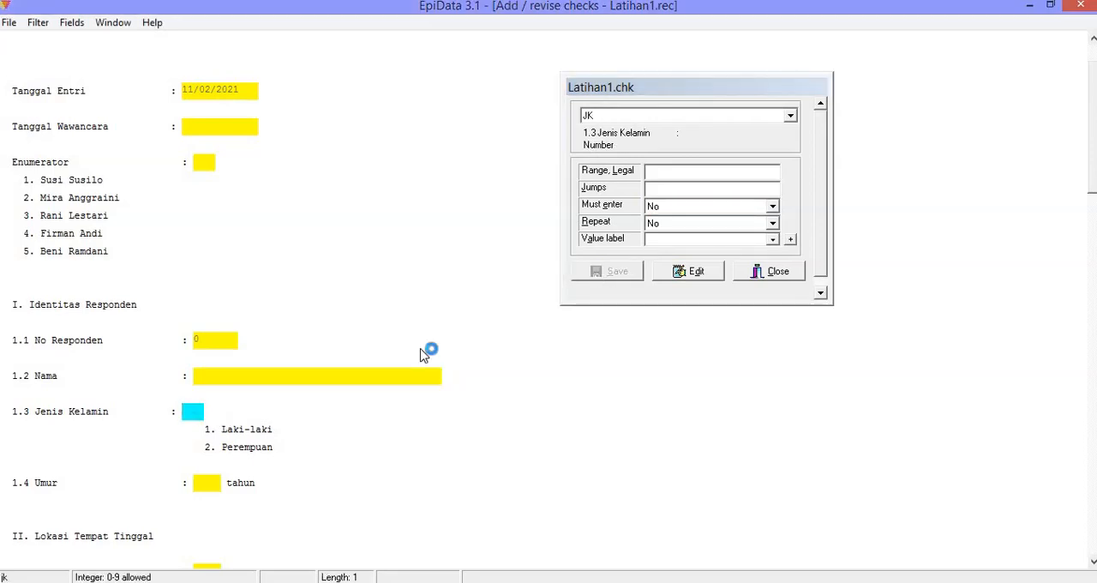
left_click(664, 209)
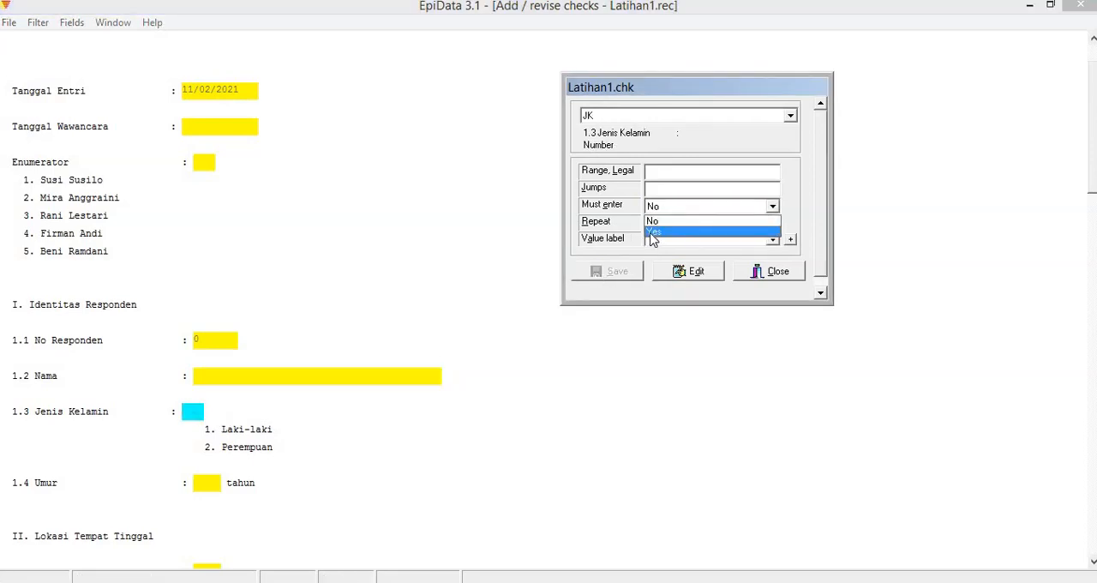
left_click(653, 233)
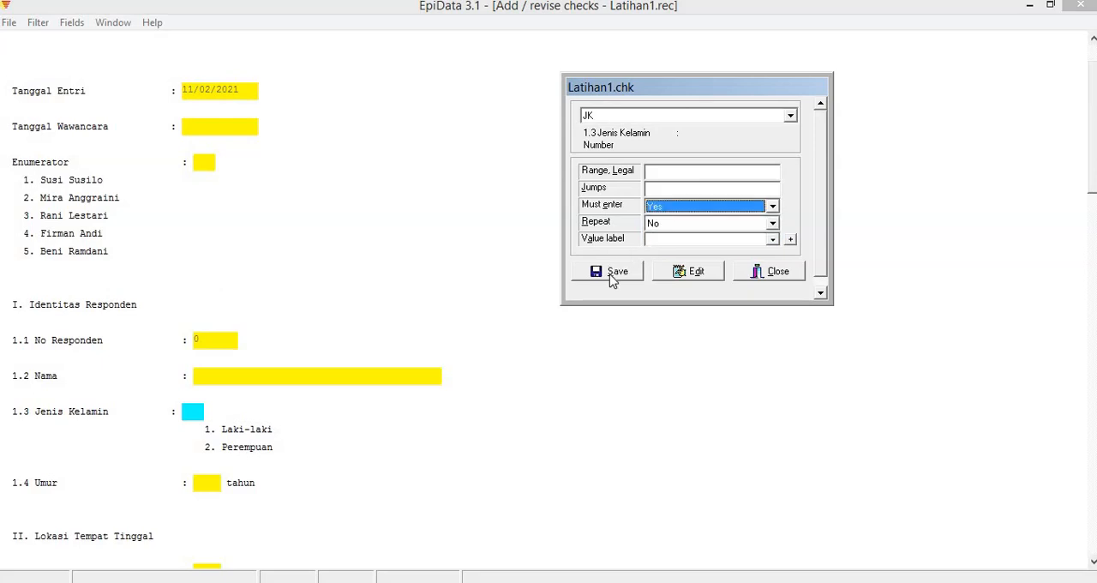
left_click(617, 271)
left_click_drag(1093, 155, 1095, 332)
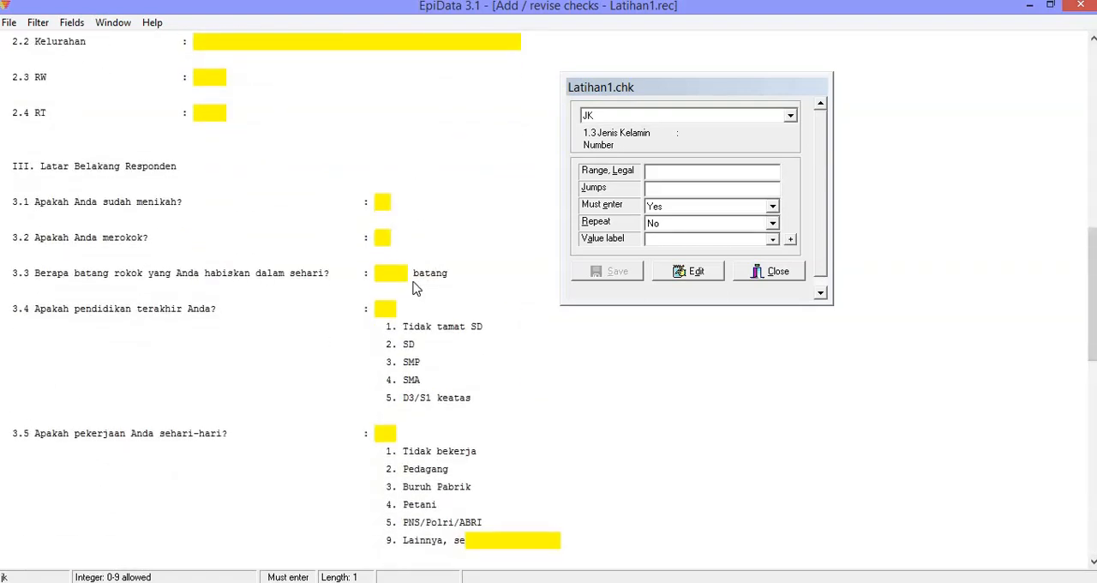
left_click(404, 272)
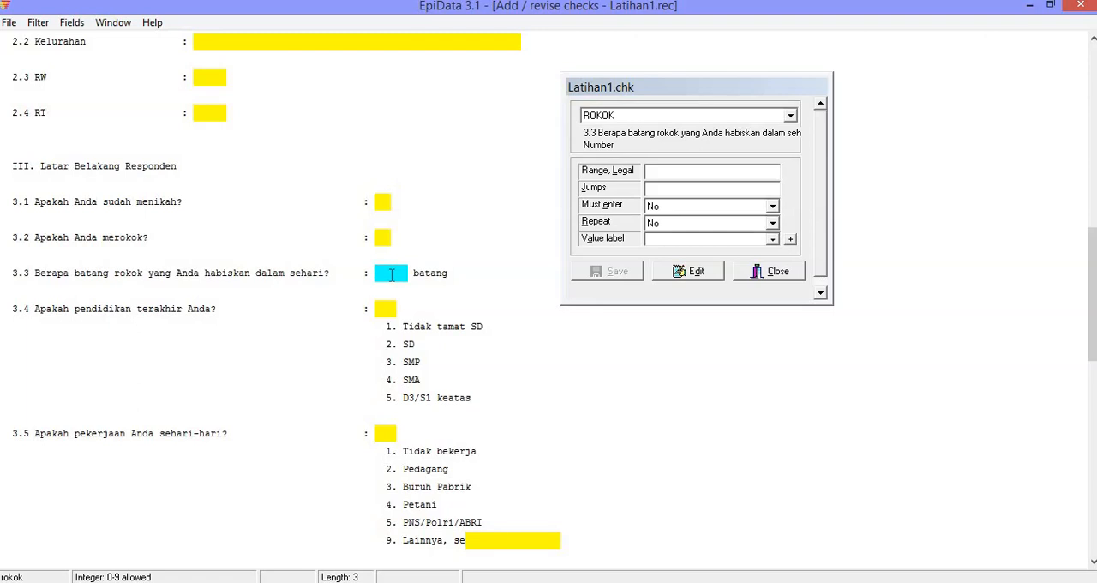
left_click(660, 209)
left_click(660, 216)
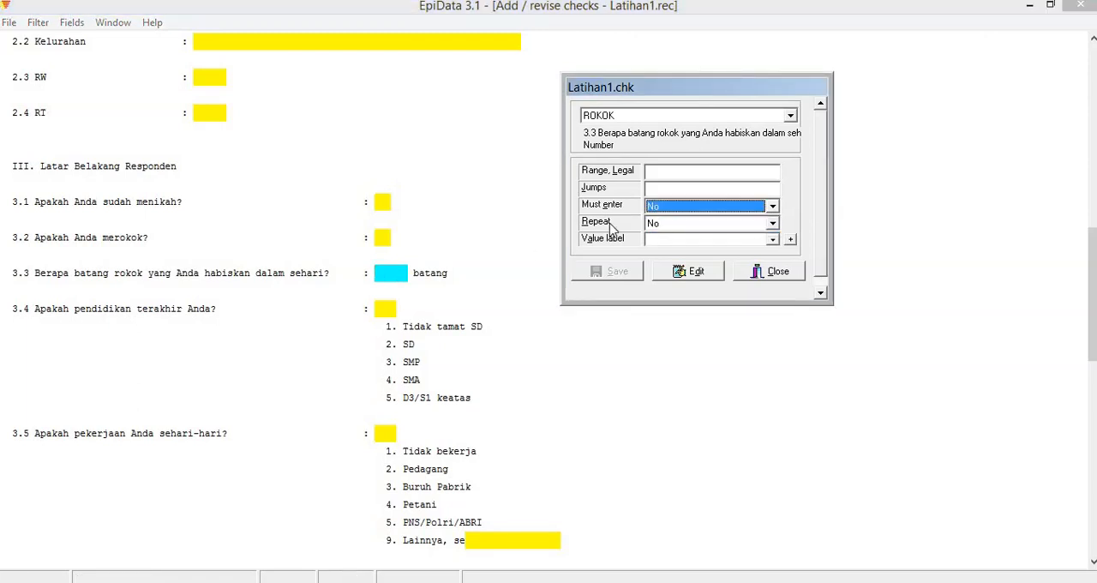
Set Must enter to Yes for the 3.2 smoking field (MEROKOK) and save the check.
left_click(380, 241)
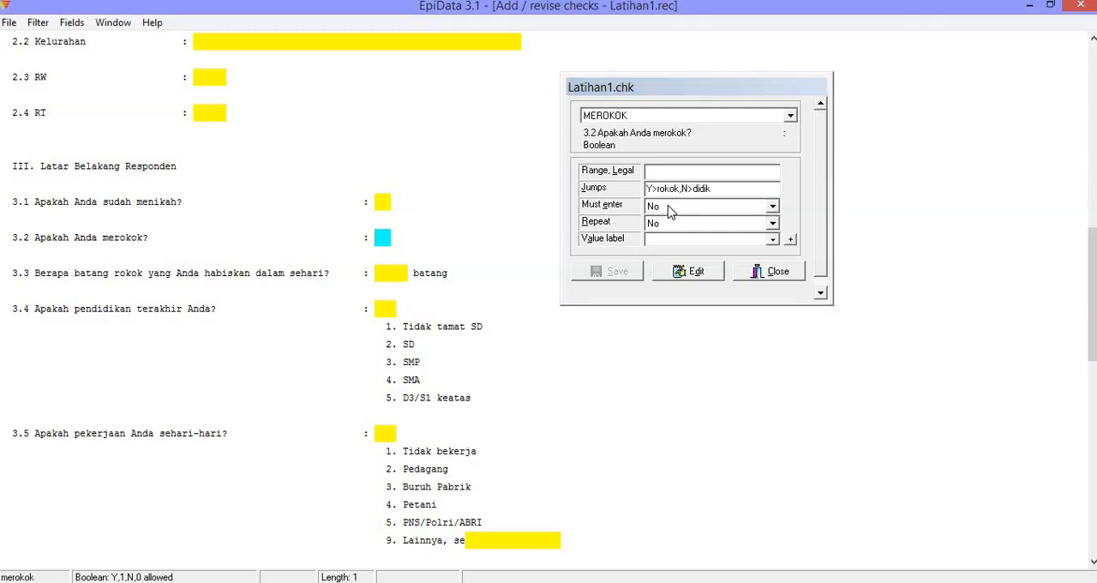
left_click(666, 208)
left_click(666, 232)
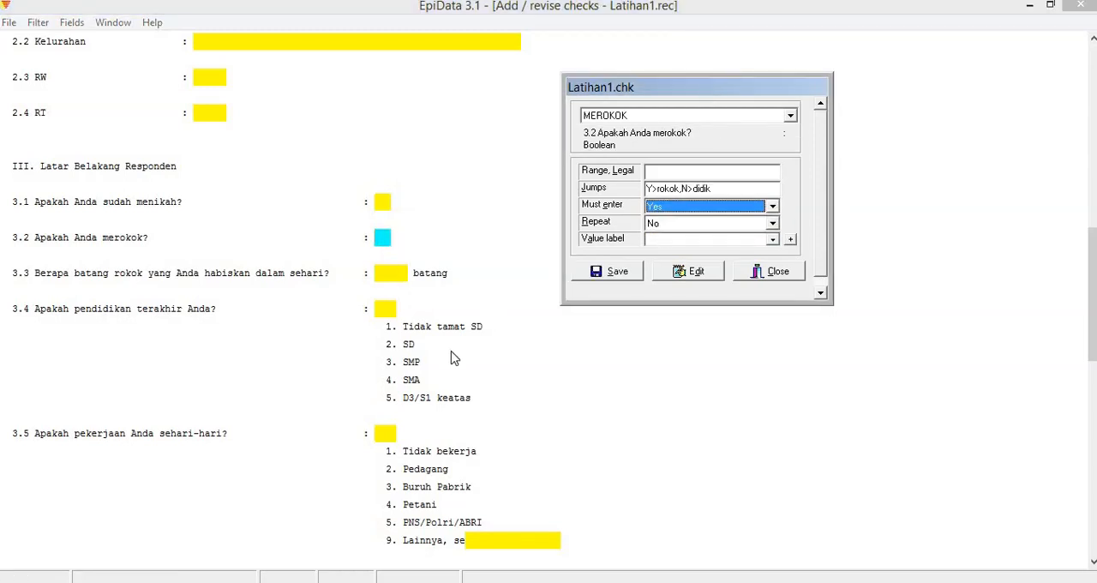
left_click(633, 270)
Set Must enter to Yes for the 3.5 daily occupation field (KERJA), keeping Repeat at No.
scroll(599, 343, "down", 2)
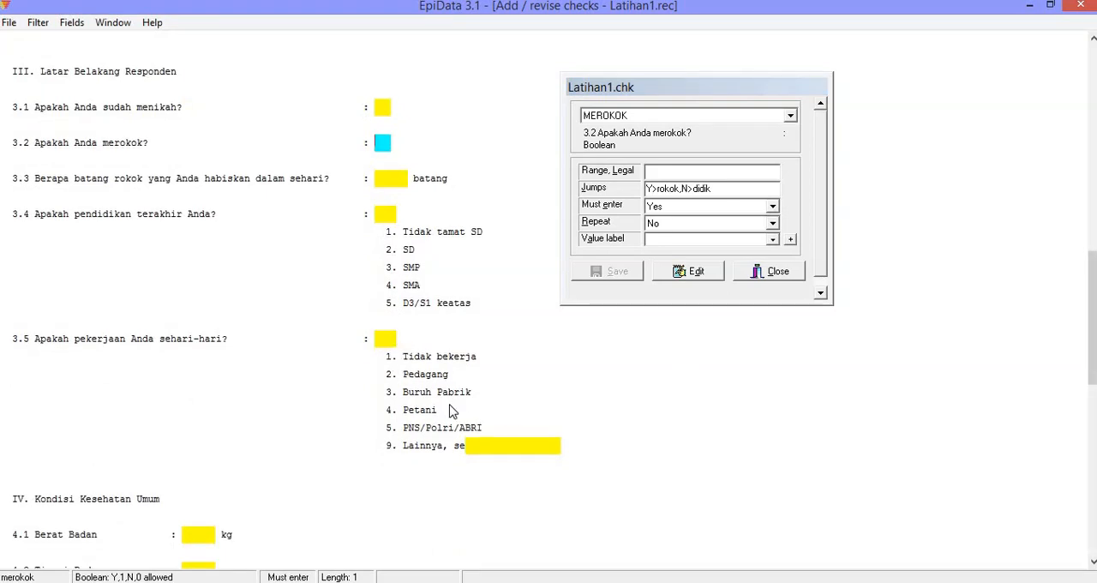
left_click(469, 439)
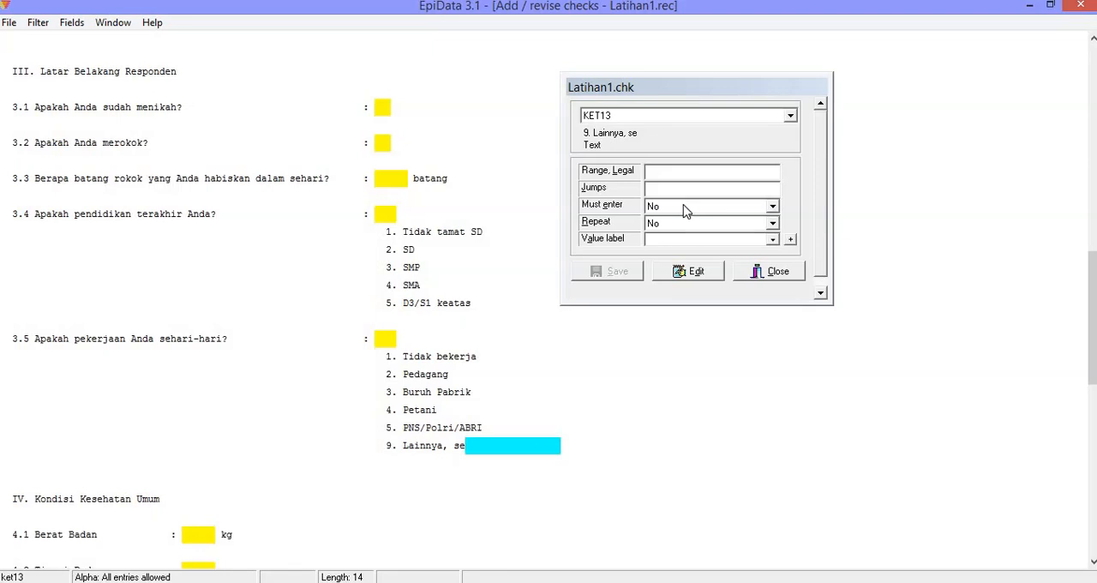
left_click(383, 337)
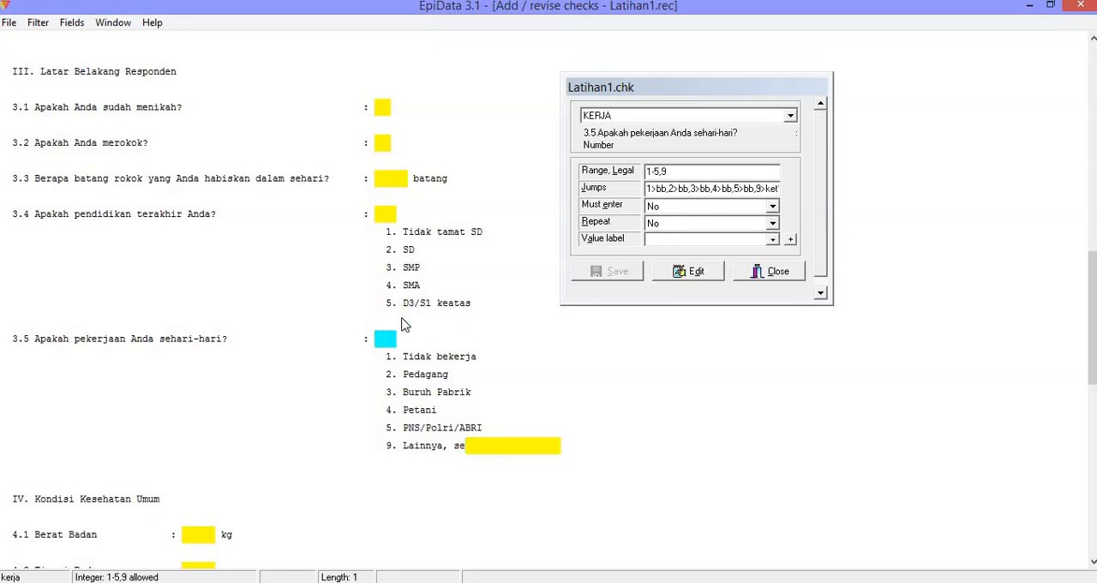
left_click(672, 207)
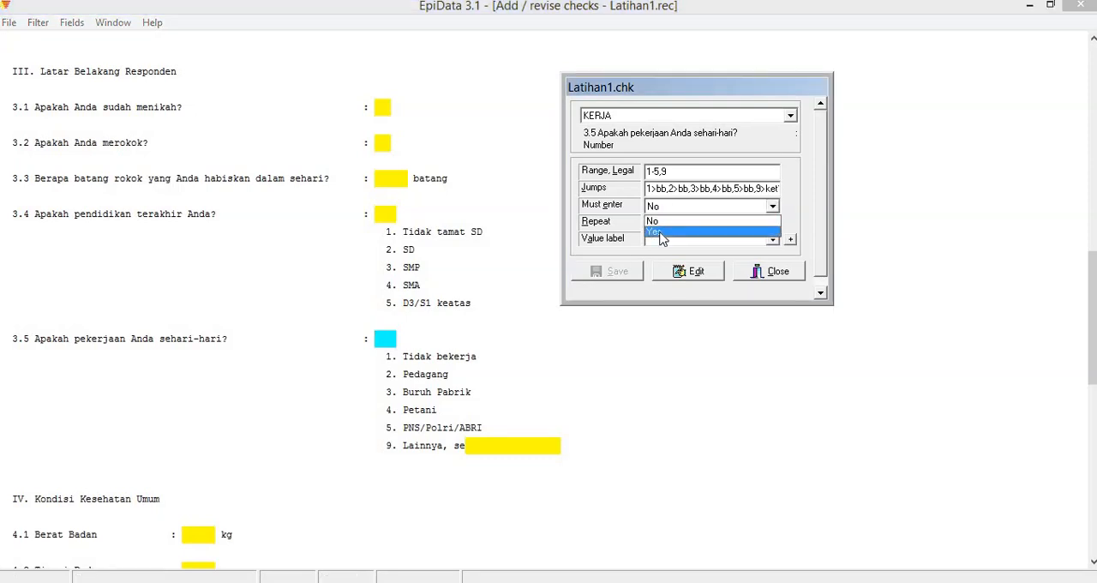
left_click(662, 231)
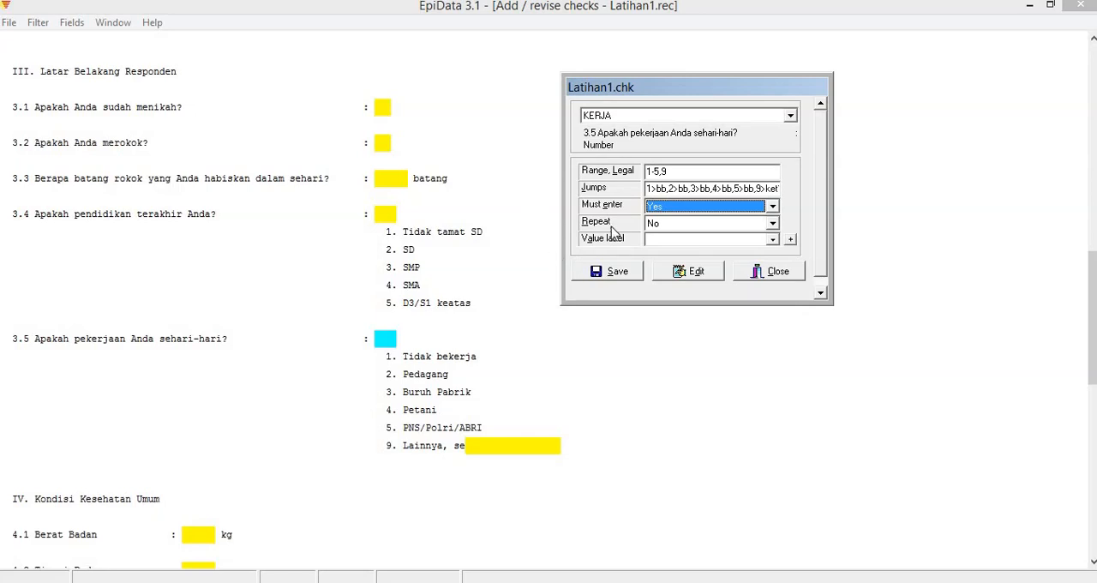
left_click(656, 232)
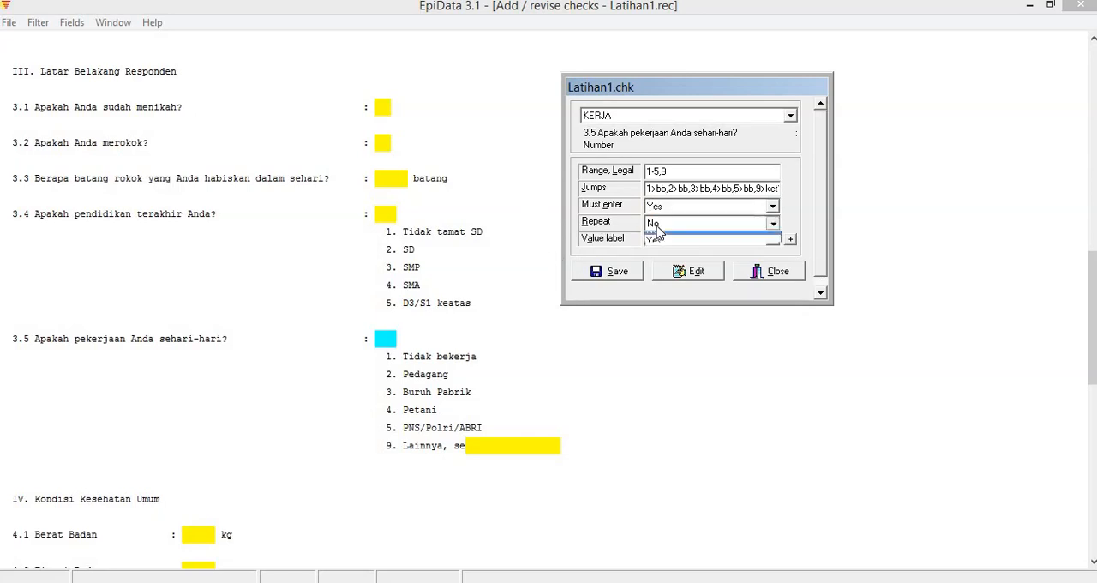
left_click(656, 232)
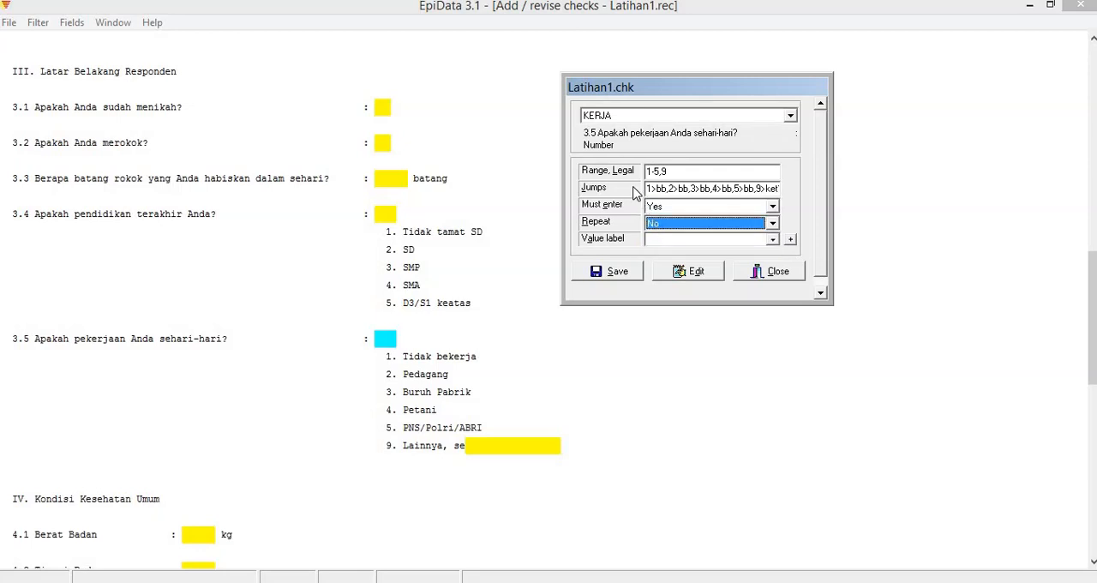
Try setting Repeat to Yes for the 2.2 Kelurahan field (KEL), and return it to No.
left_click(1094, 323)
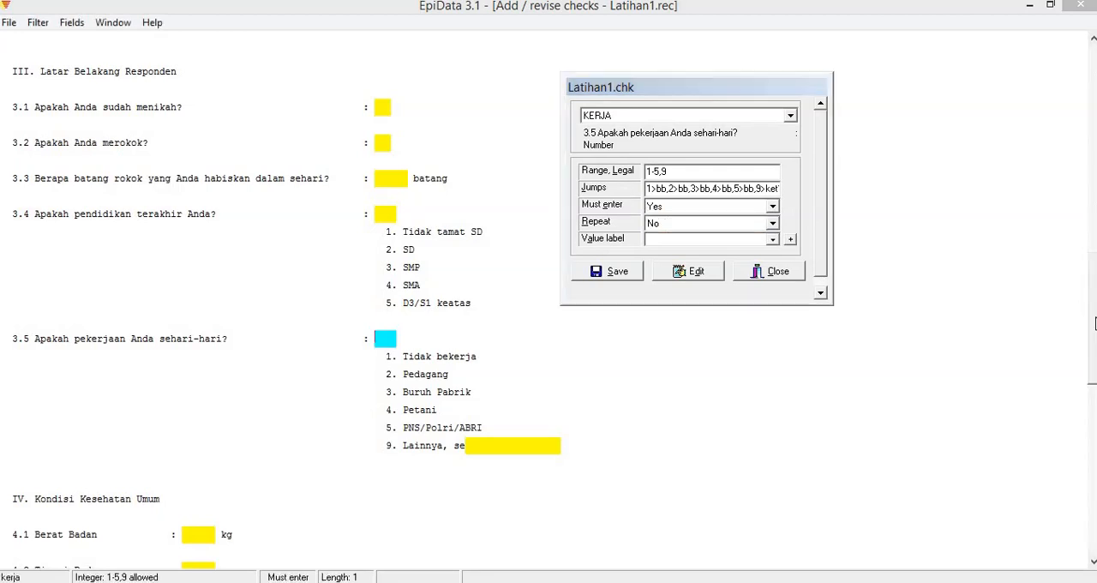
left_click_drag(1094, 323, 1079, 98)
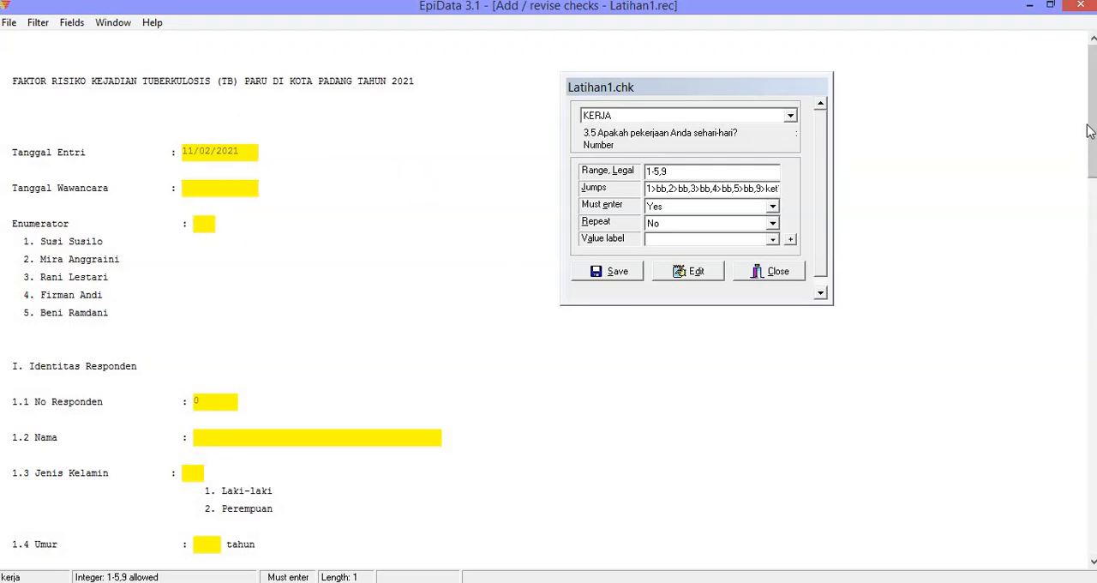
scroll(507, 180, "down", 1)
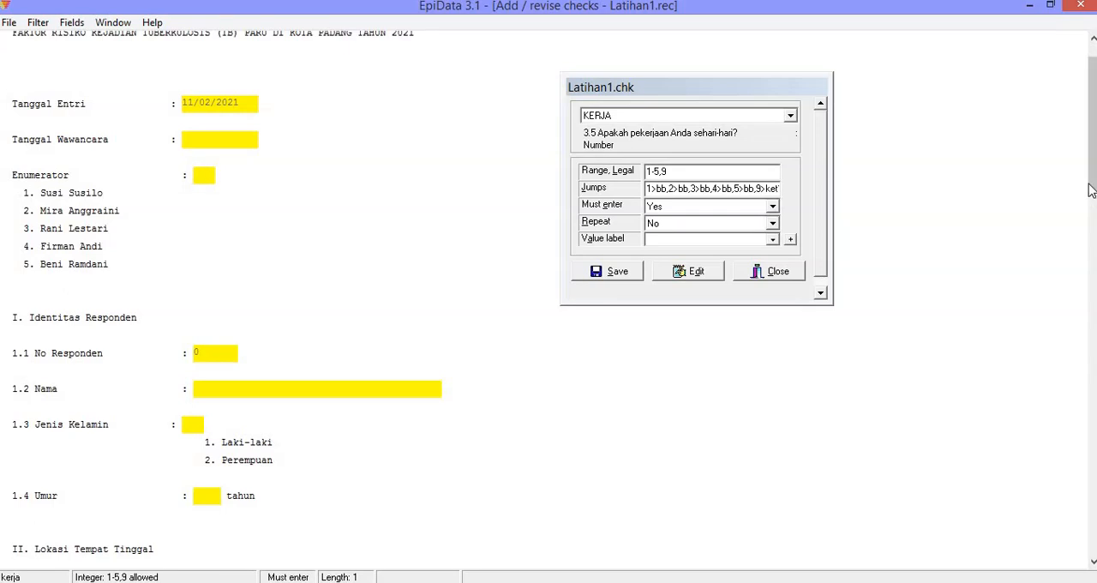
scroll(1092, 184, "down", 1)
scroll(531, 301, "down", 8)
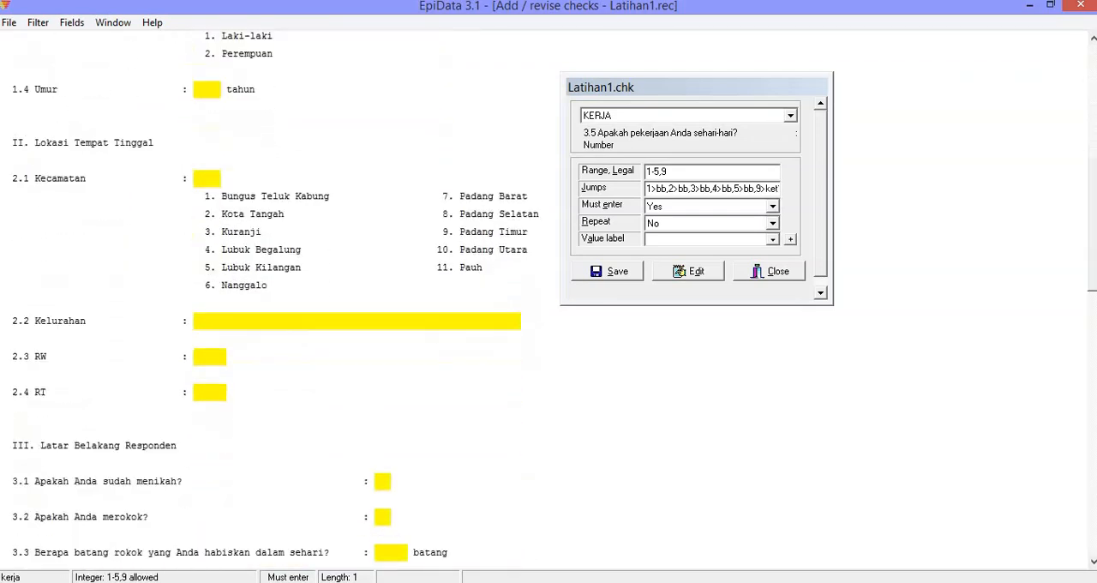
left_click(209, 301)
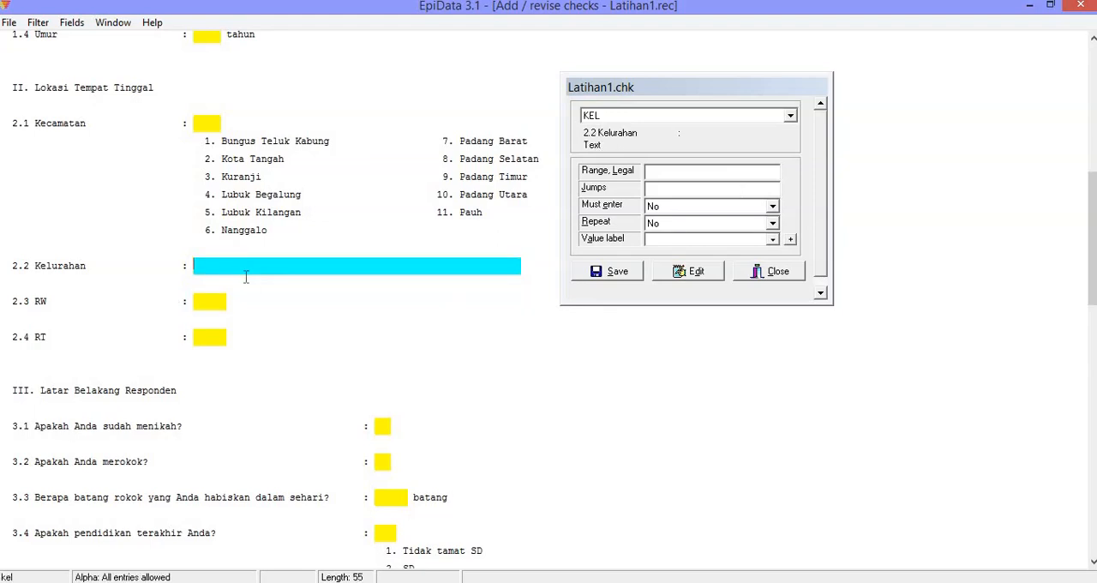
left_click(300, 267)
left_click(655, 225)
left_click(670, 248)
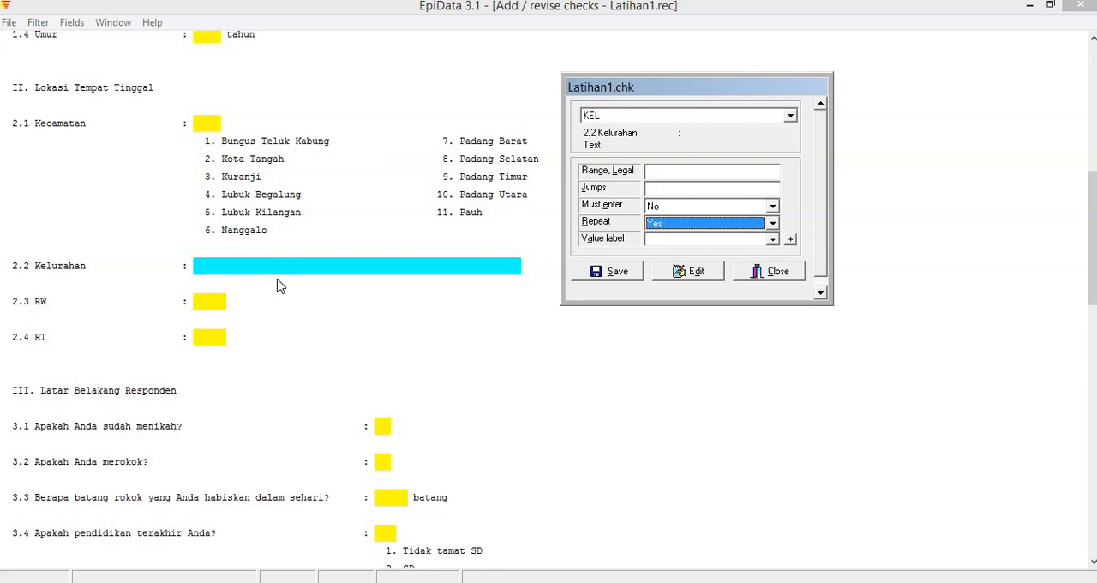
left_click(724, 224)
left_click(658, 240)
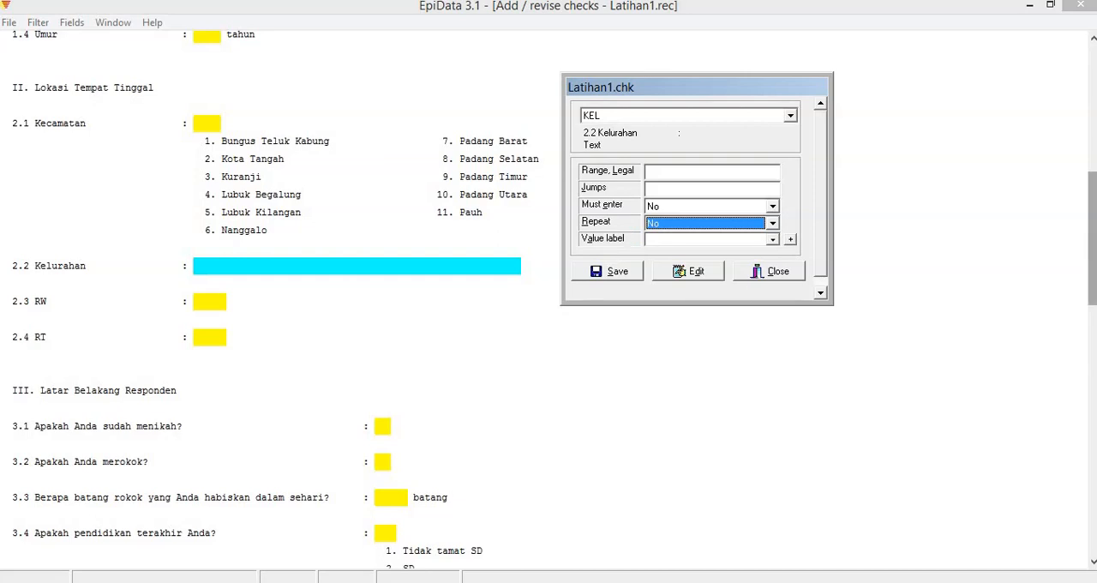
Select the automatically calculated 4.3 IMT field (N43IMT) in section IV for check editing.
left_click(1093, 191)
left_click_drag(1092, 192, 1092, 346)
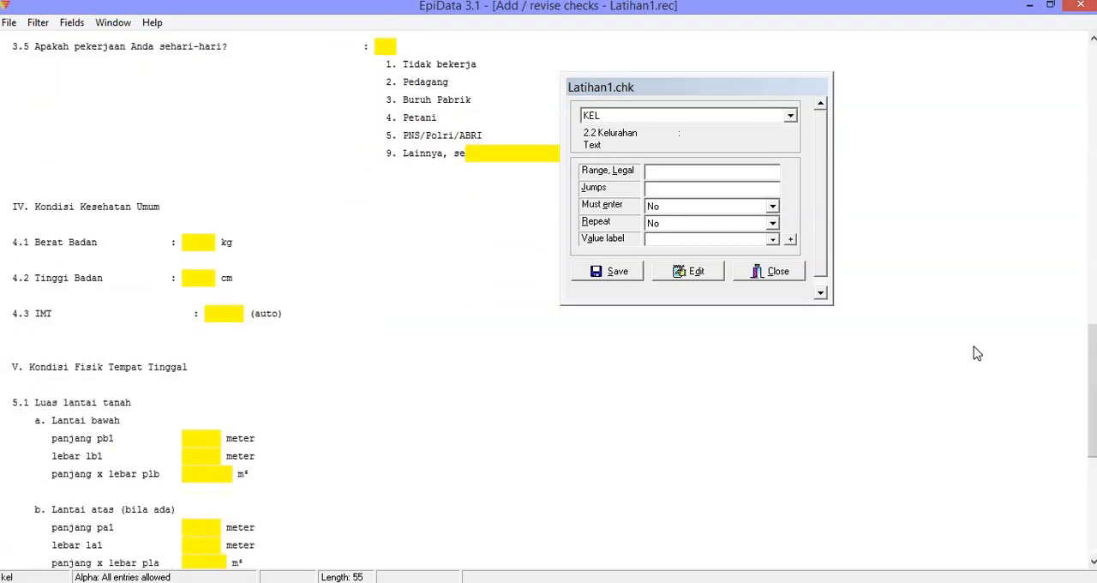
left_click(206, 473)
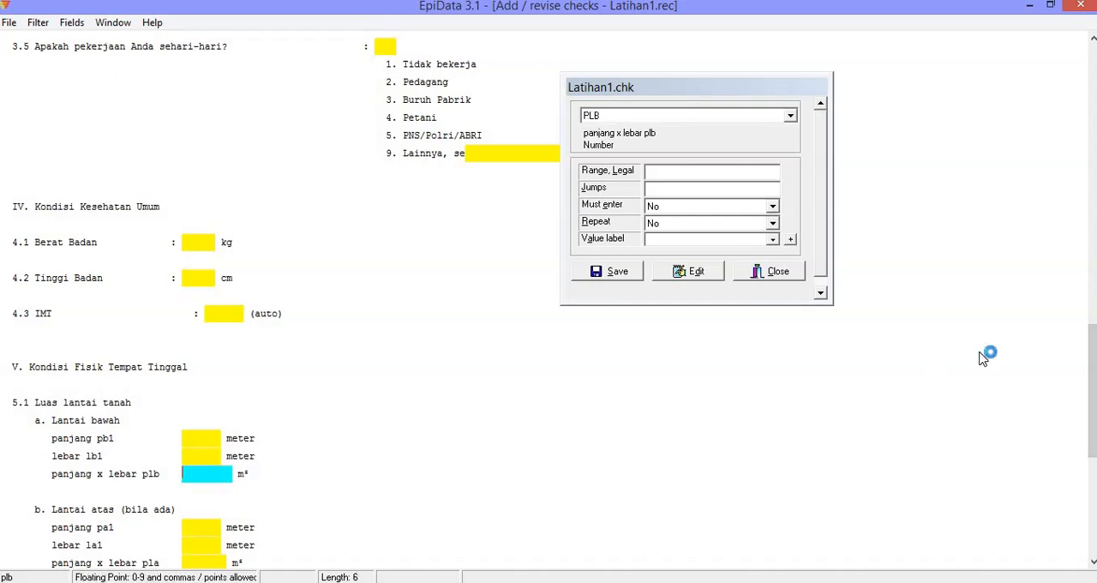
left_click(229, 312)
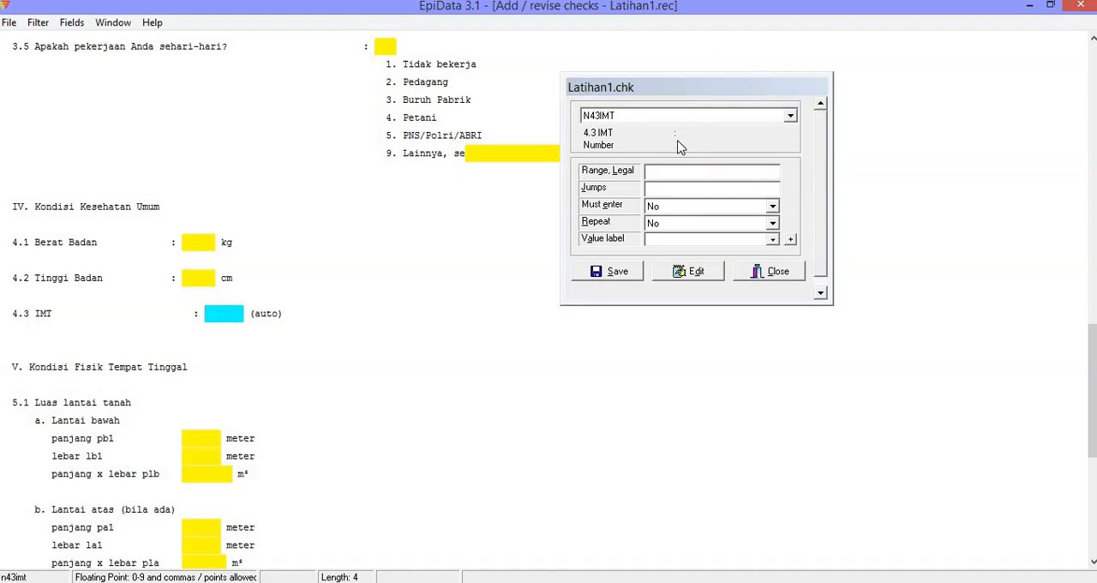
left_click(601, 118)
left_click(602, 120)
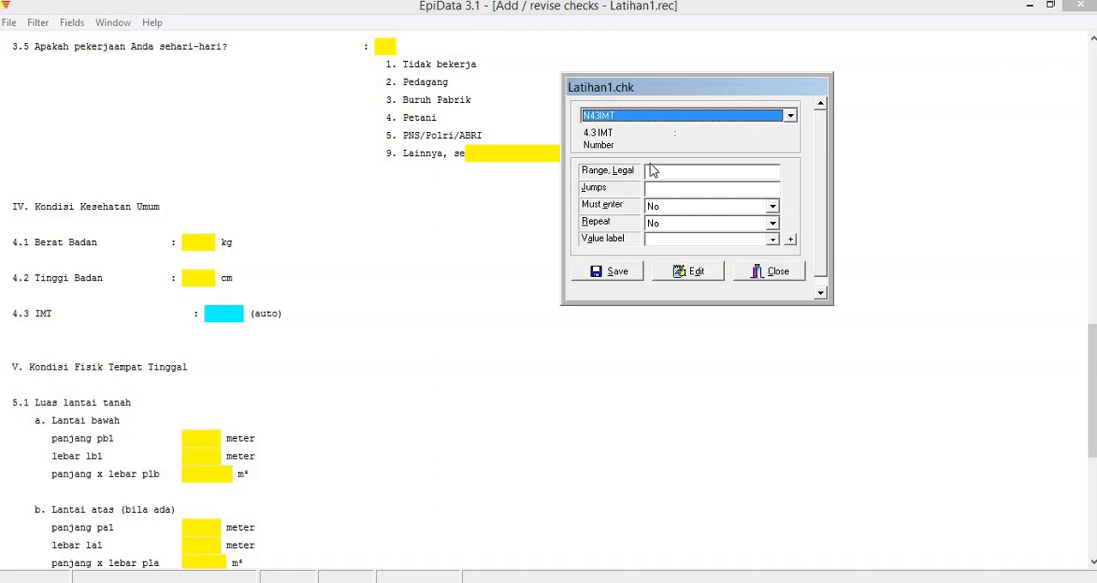